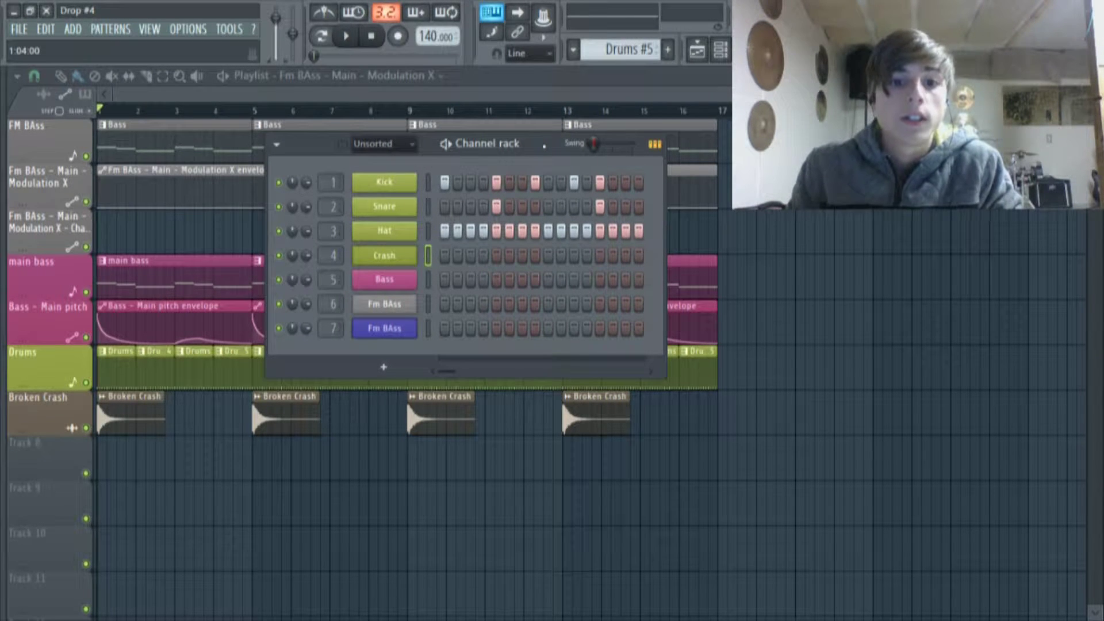
Step: Open the first Drums pattern clip from the playlist and show its steps in the channel rack
drag(544, 146, 530, 151)
key(F6)
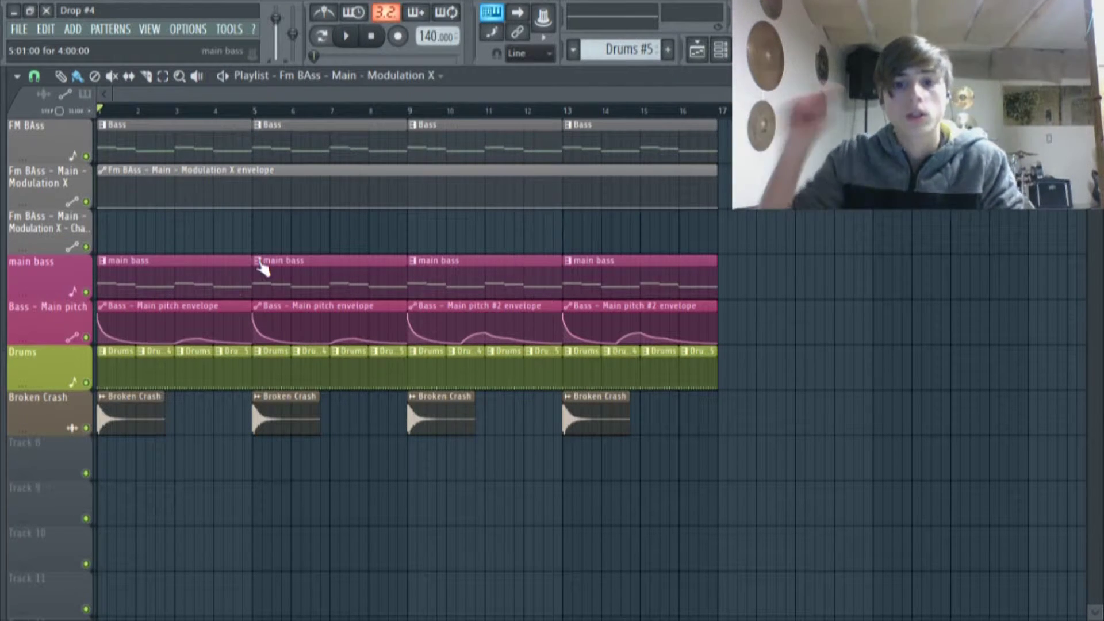
double_click(123, 381)
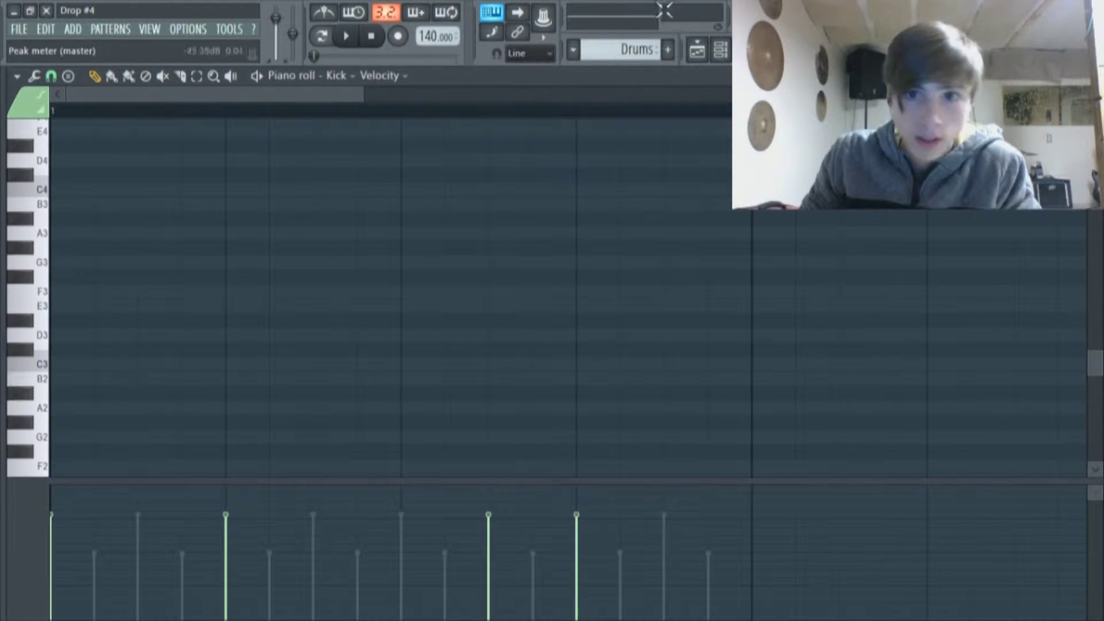
click(724, 52)
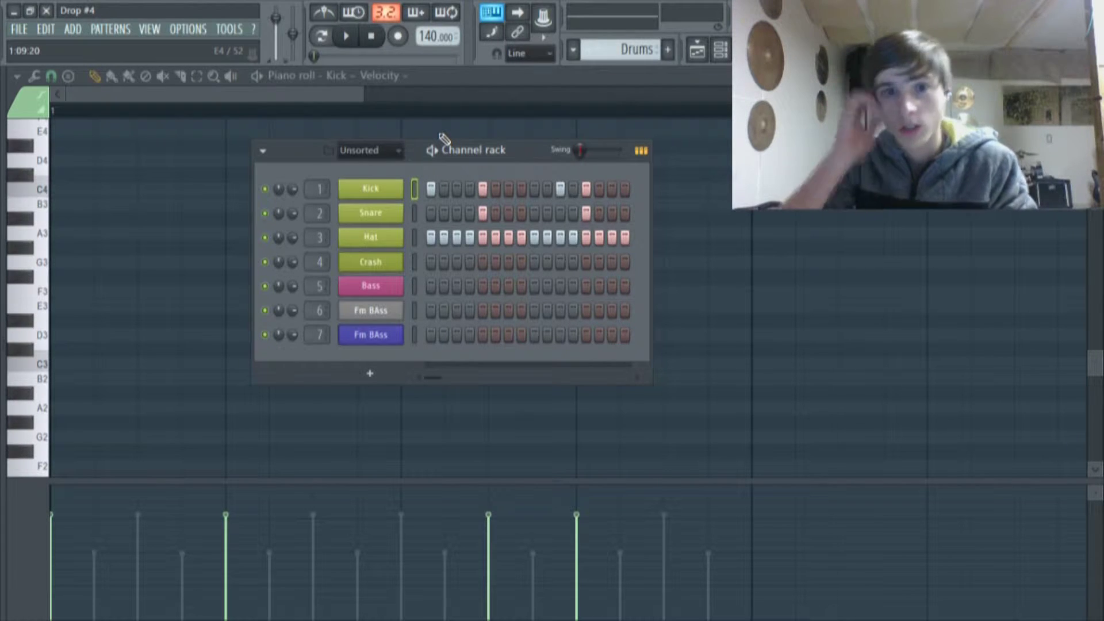
Step: Open the Kick channel's sample settings and place the window clear of the channel rack to examine the waveform
click(379, 190)
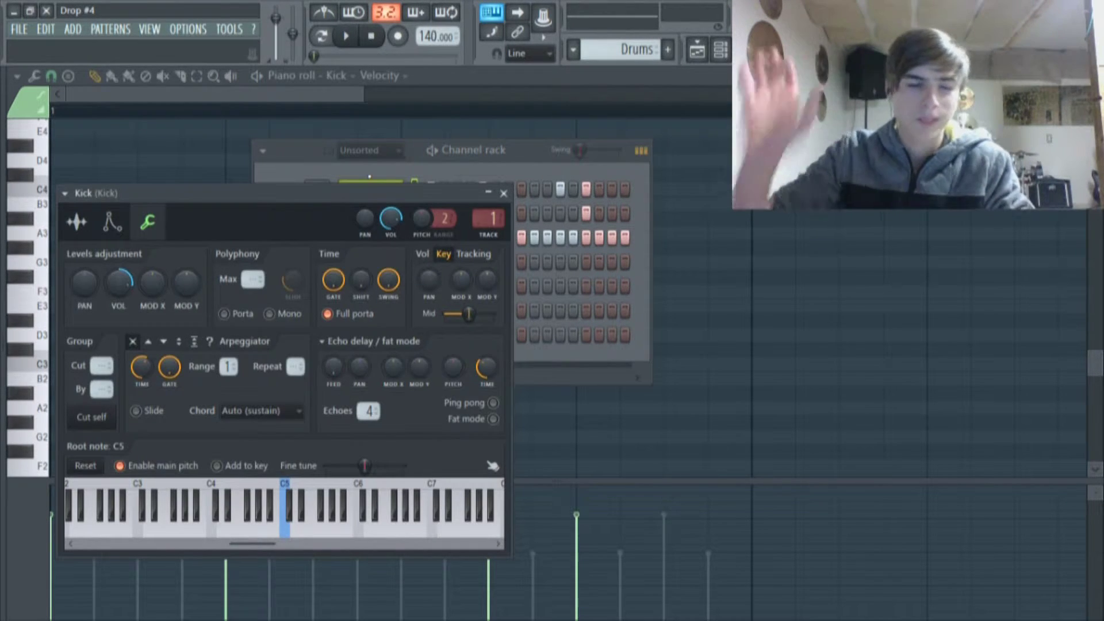
click(153, 217)
drag(188, 192, 282, 140)
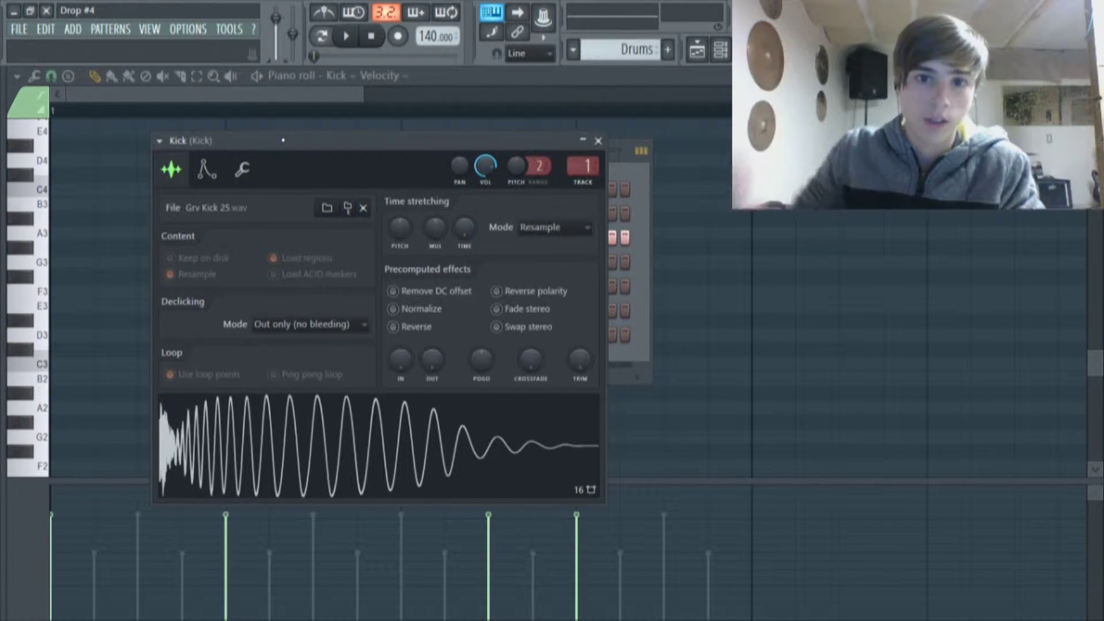
drag(381, 140, 338, 125)
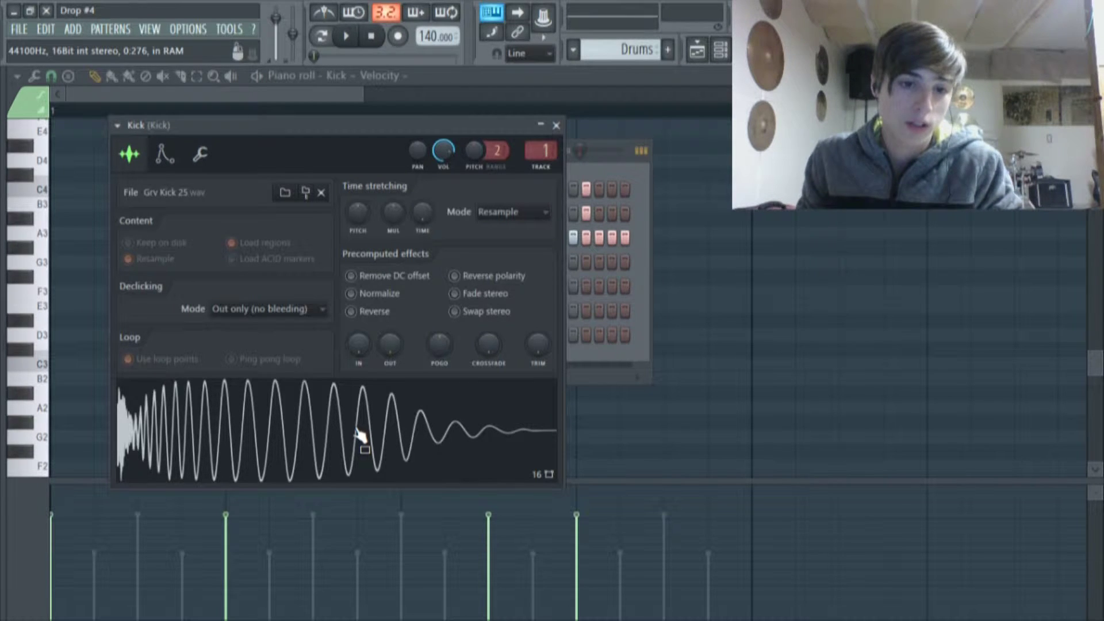
drag(412, 126, 366, 128)
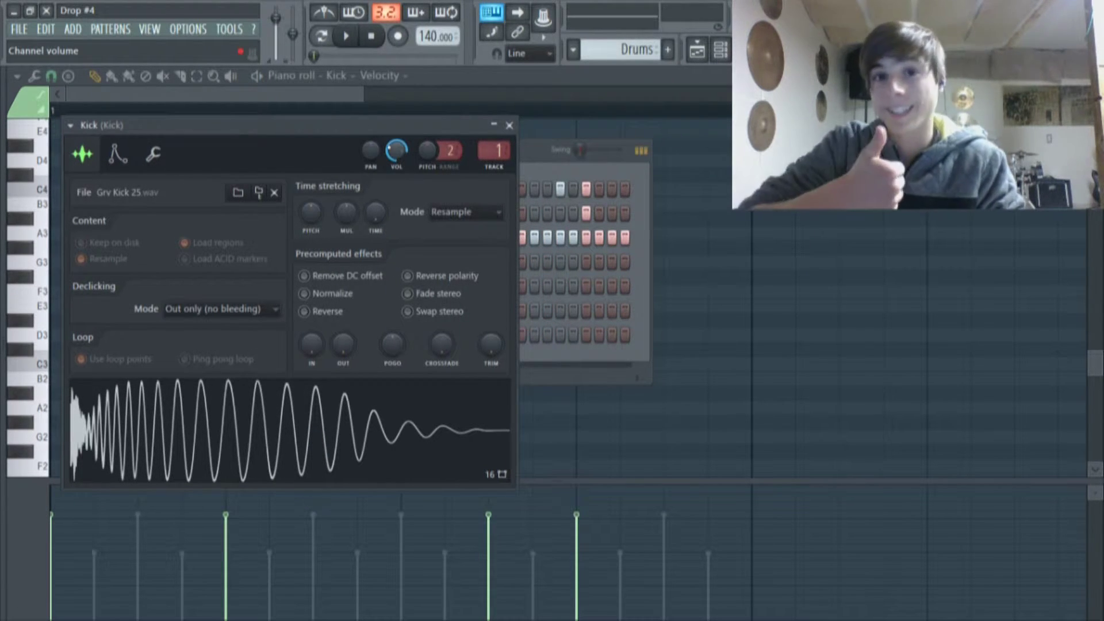
Step: Show the mixer and check the level adjustments in the Kick channel's miscellaneous settings, closing the Kick window when done
key(F9)
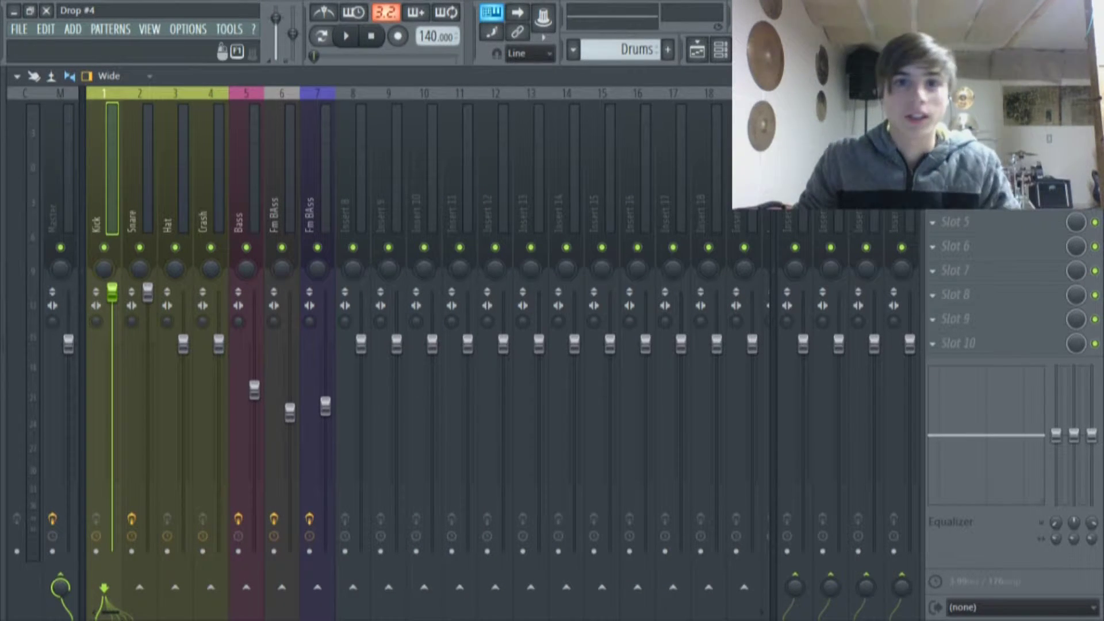
key(F6)
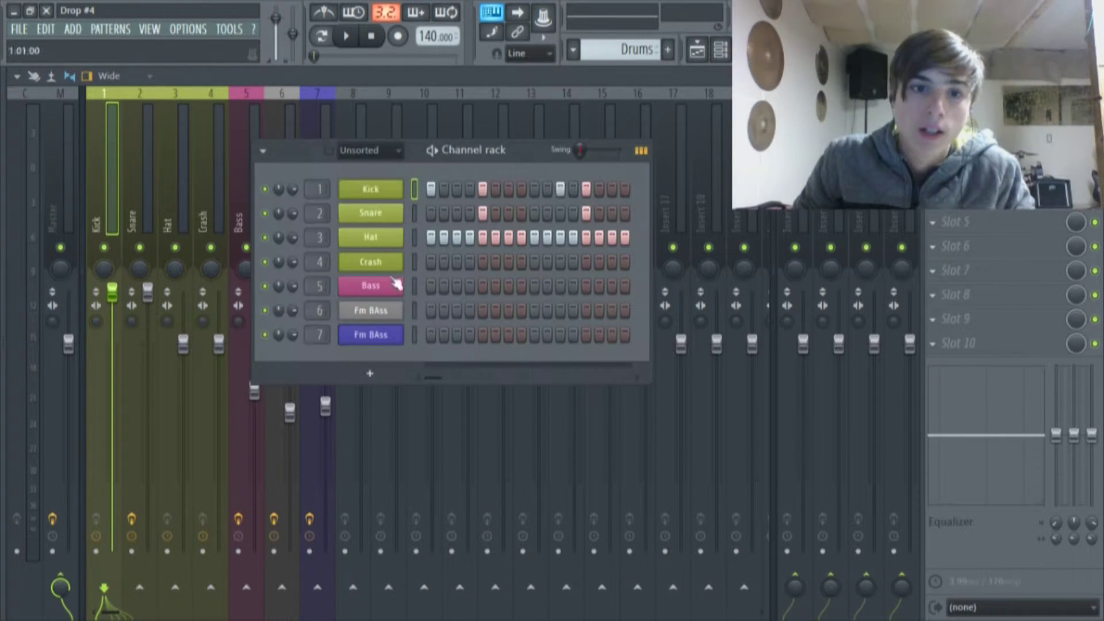
click(381, 197)
click(151, 154)
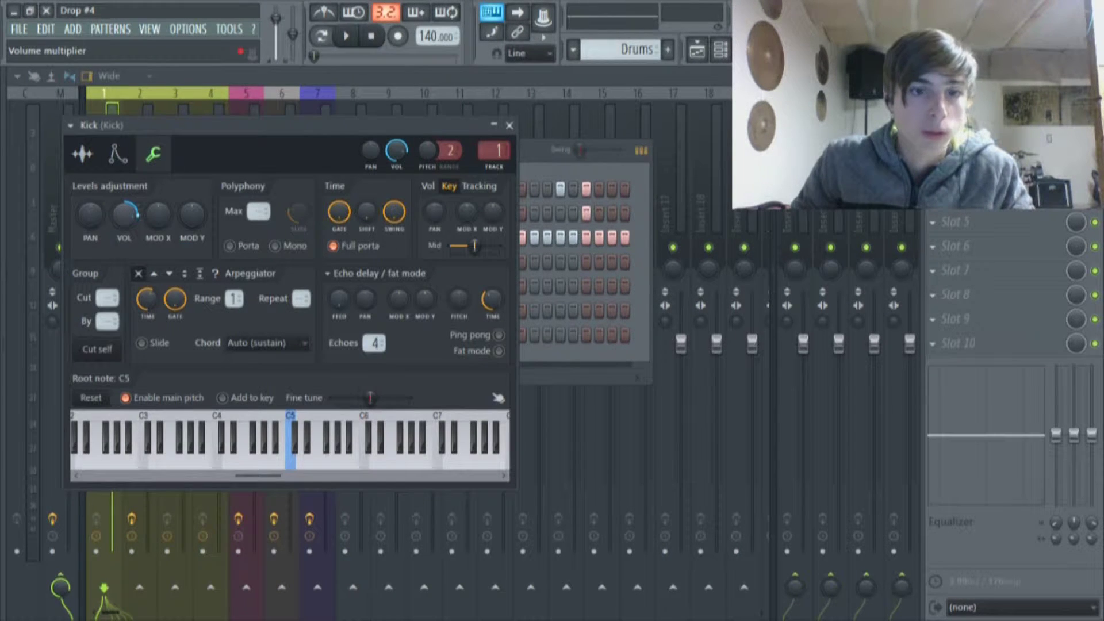
click(509, 125)
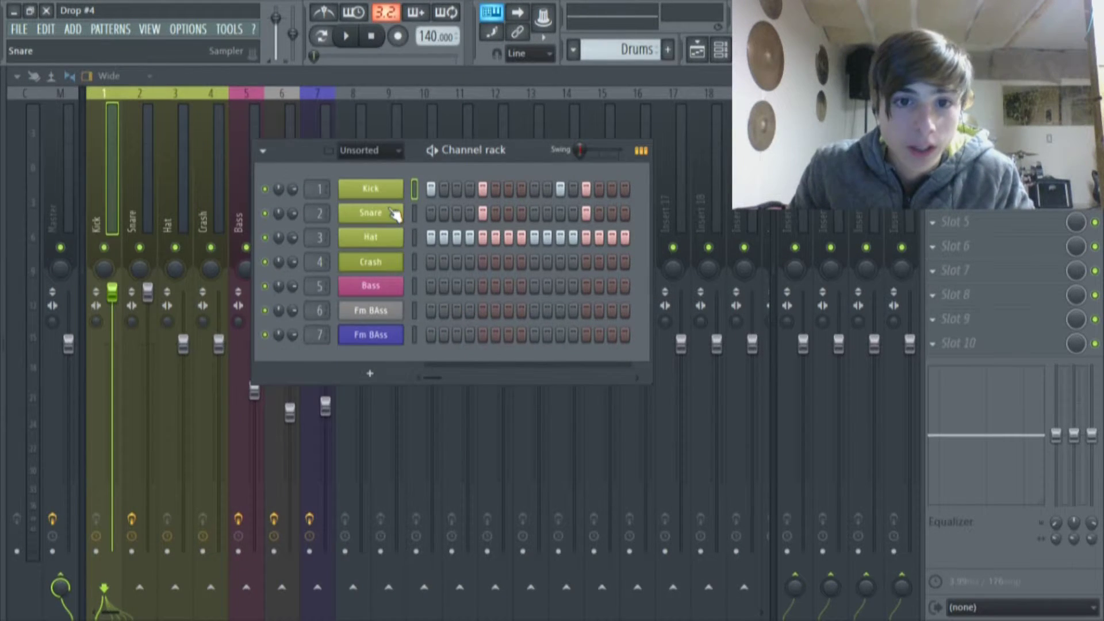
Step: Open the Snare channel's sample settings and audition the snare sample several times, closing the window when done
click(395, 214)
drag(274, 255, 322, 131)
click(209, 217)
click(173, 217)
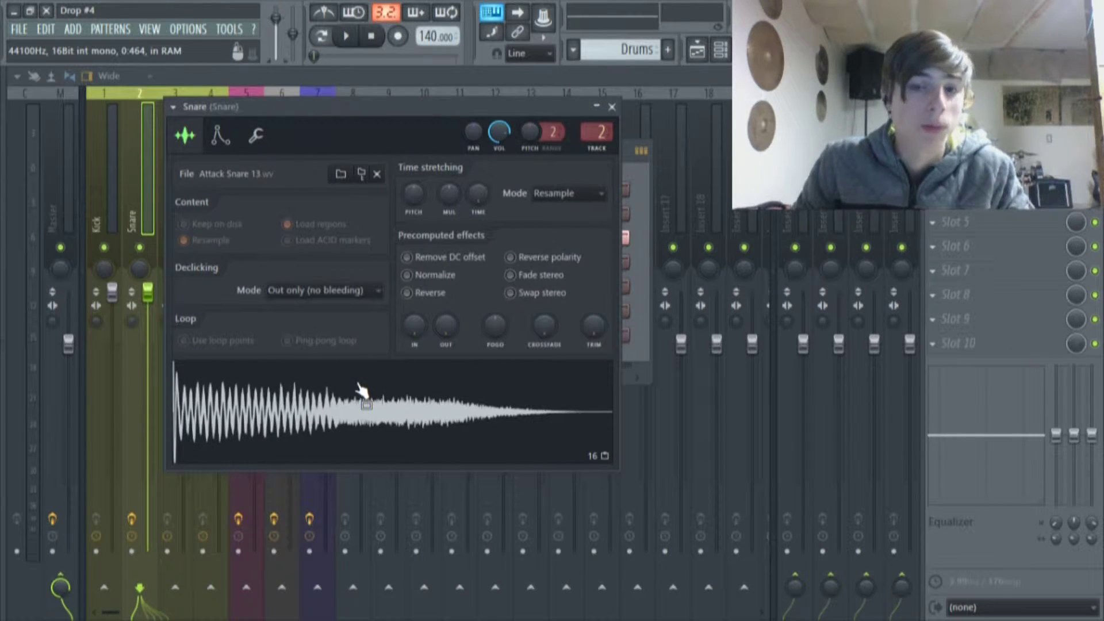
click(363, 395)
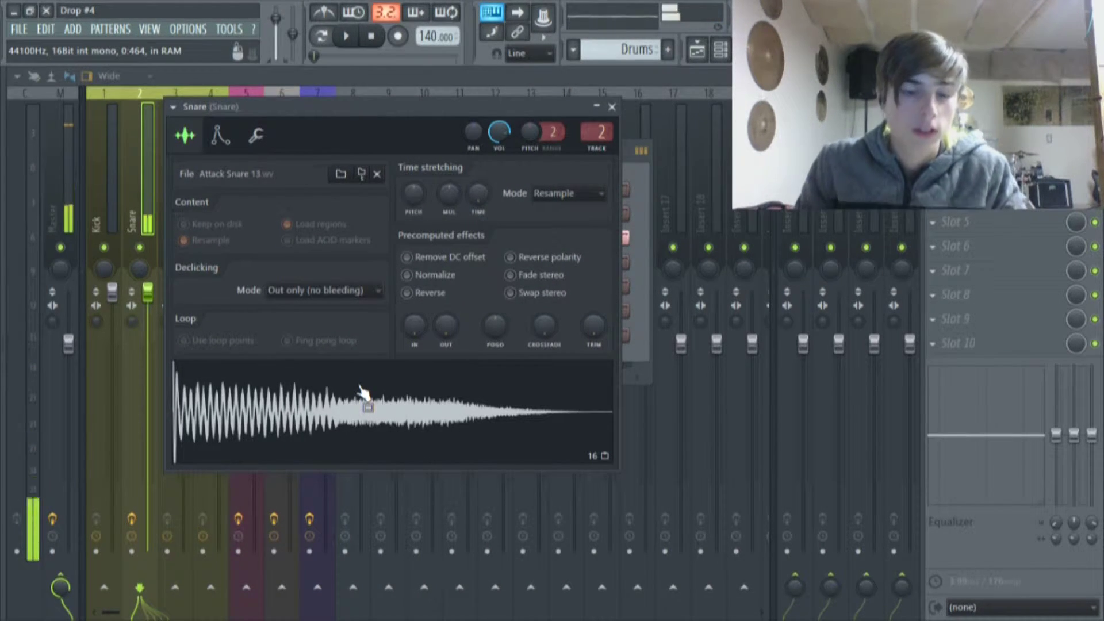
click(364, 394)
click(364, 394)
click(364, 394)
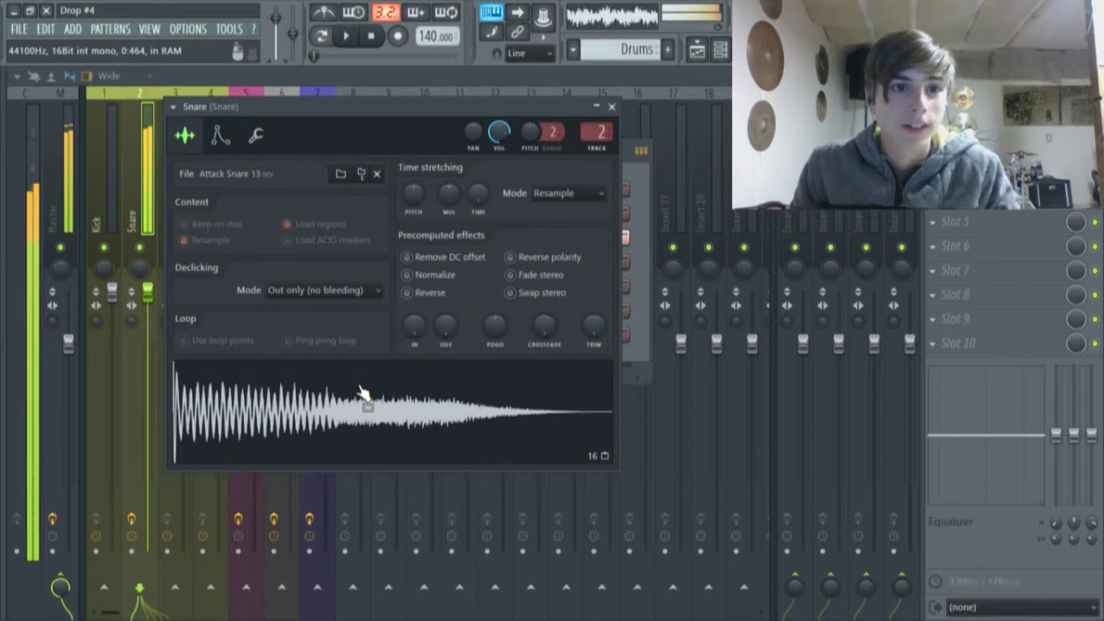
click(364, 395)
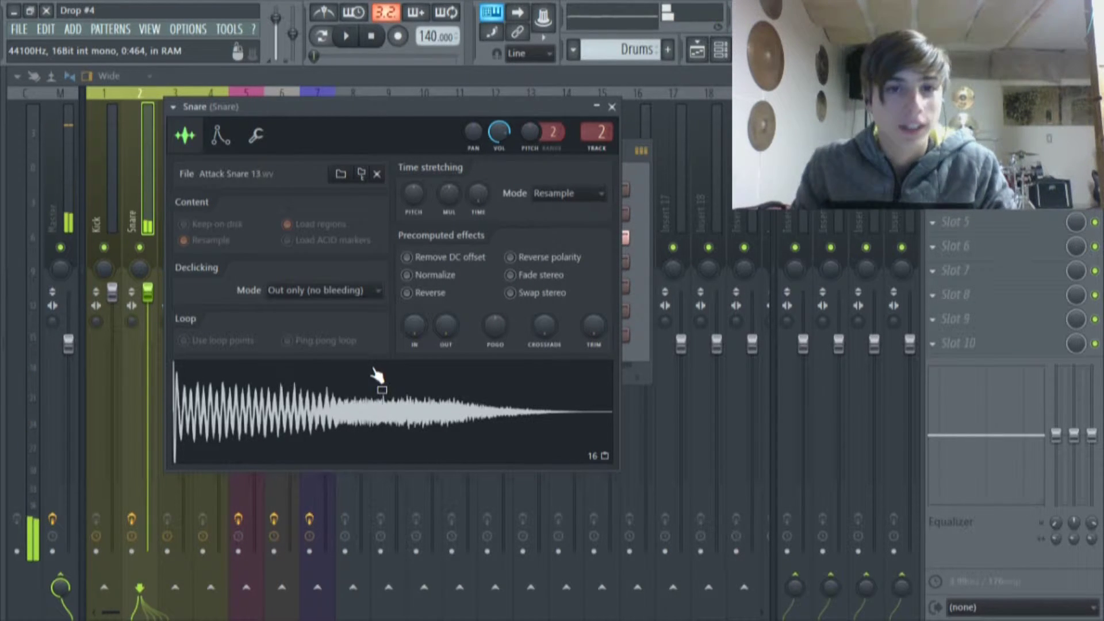
click(612, 107)
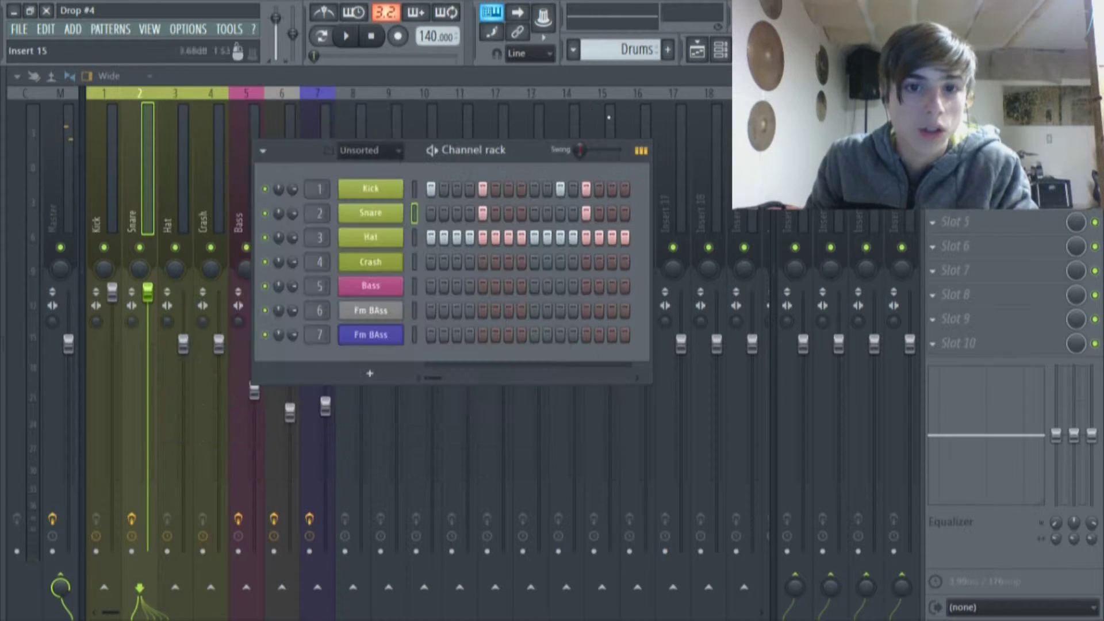
Step: Reopen the Snare channel and review its miscellaneous, envelope and sample settings
click(390, 220)
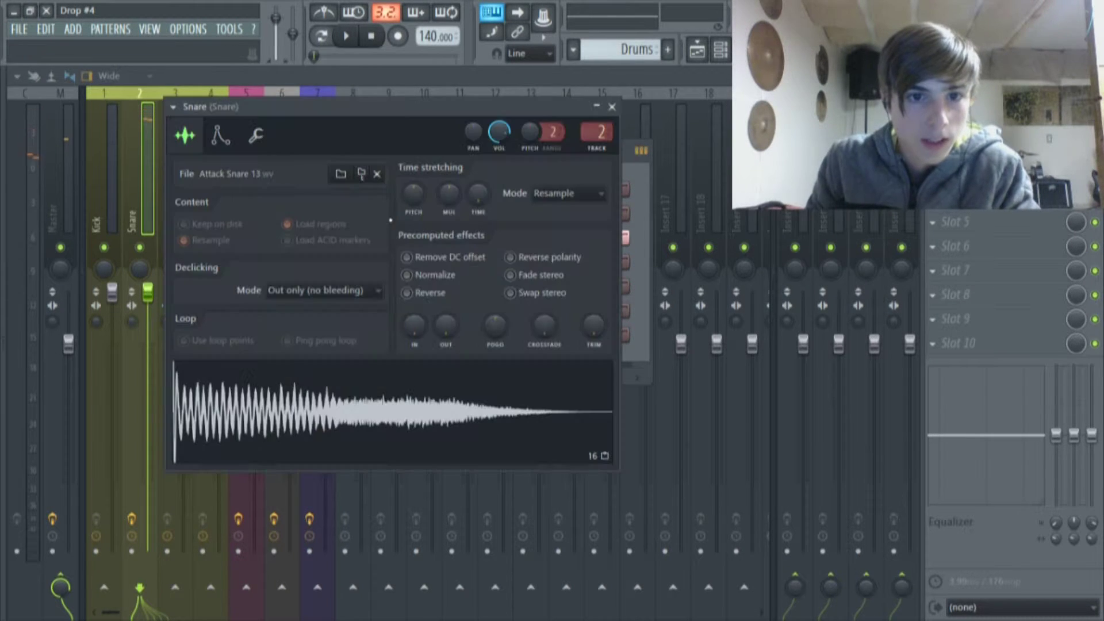
click(255, 143)
click(221, 141)
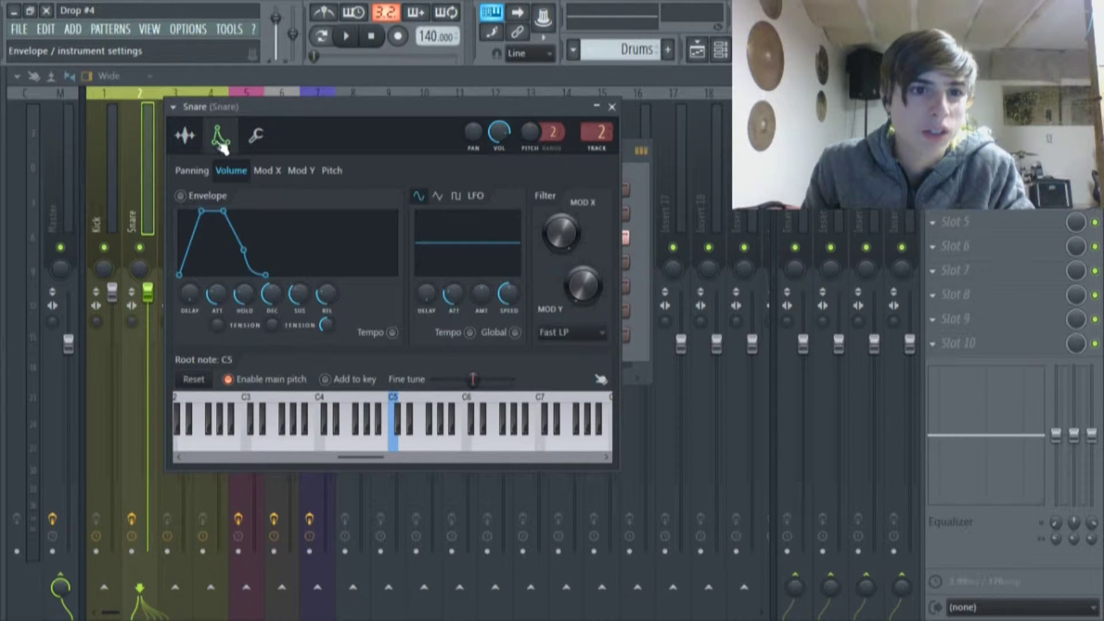
click(190, 138)
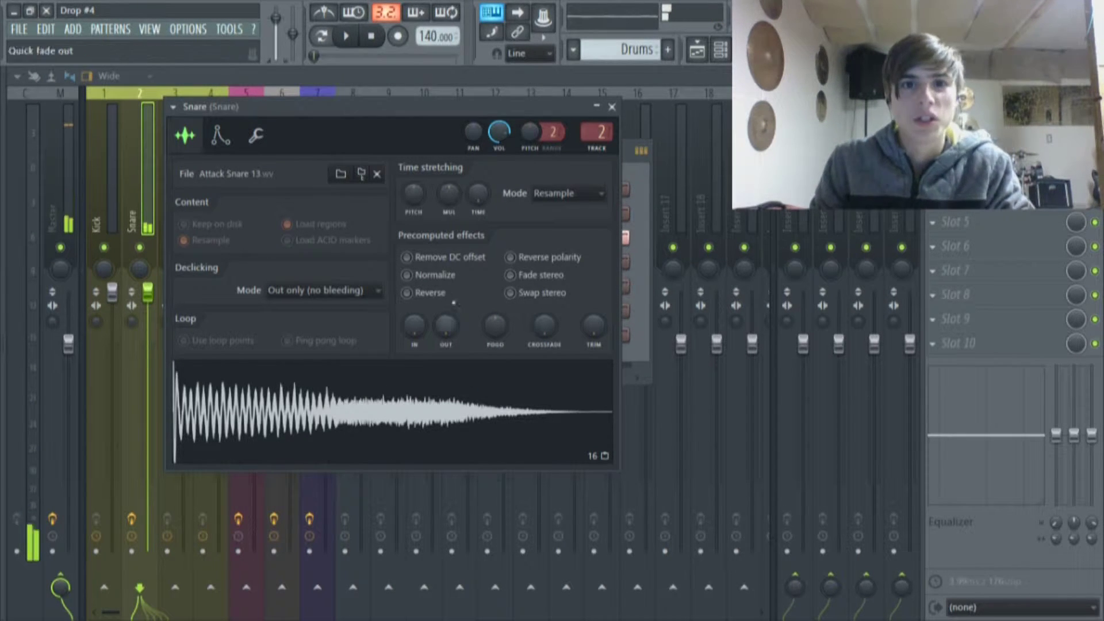
drag(504, 103, 456, 225)
Step: Open the Fruity Reeverb 2 effect on the Snare mixer track to examine its reverb settings
click(141, 93)
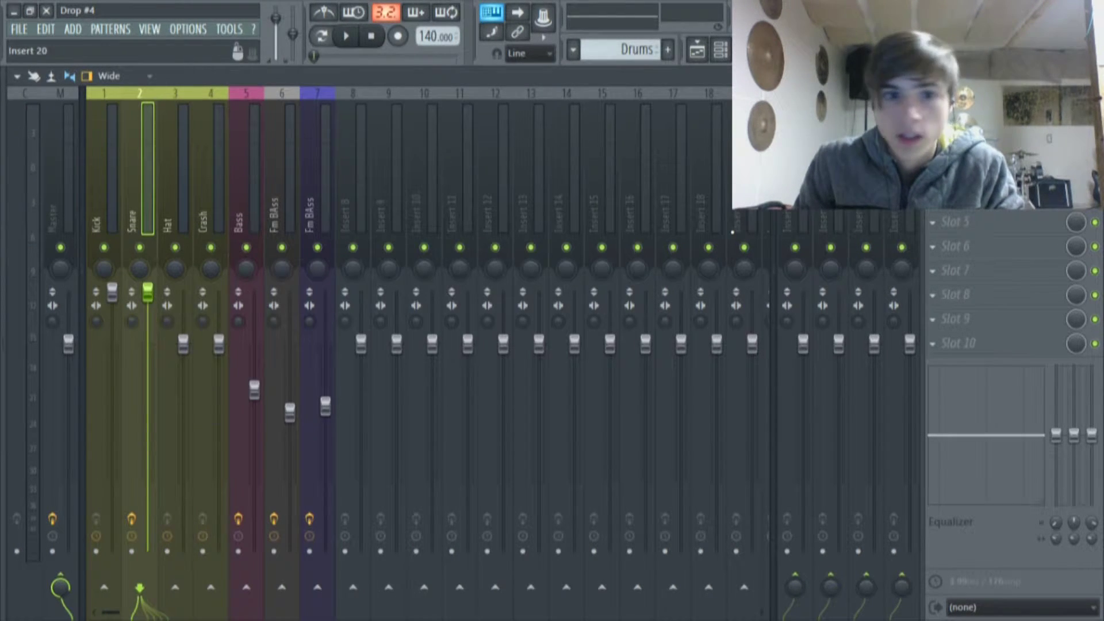
click(977, 125)
drag(345, 276, 551, 134)
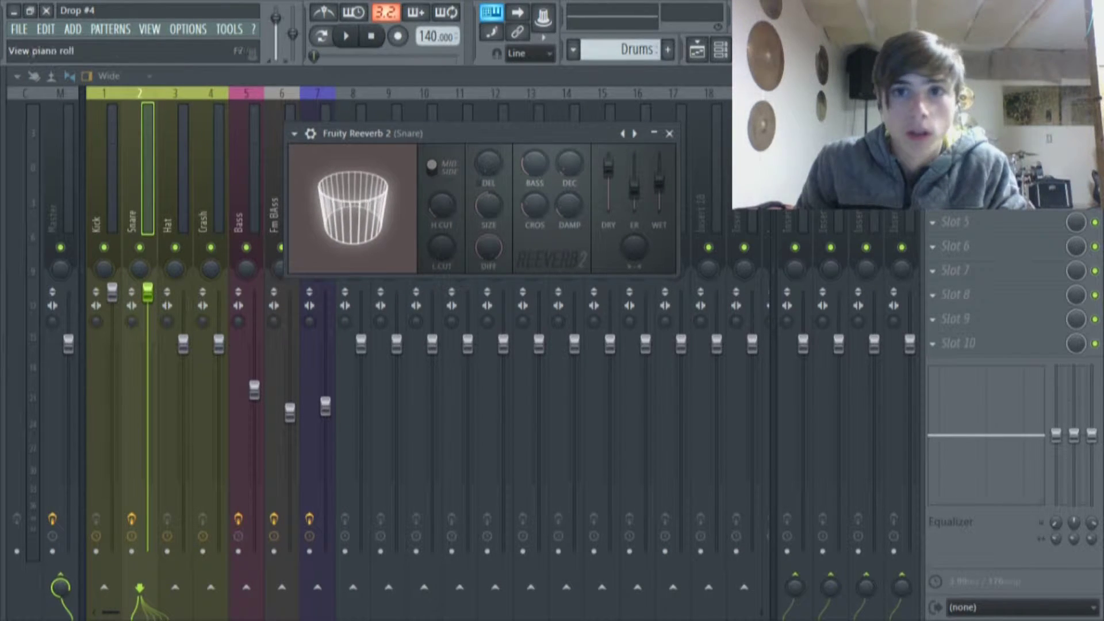
Step: Check the Snare channel's volume multiplier in its miscellaneous settings and close the channel window
click(721, 50)
click(388, 217)
click(388, 216)
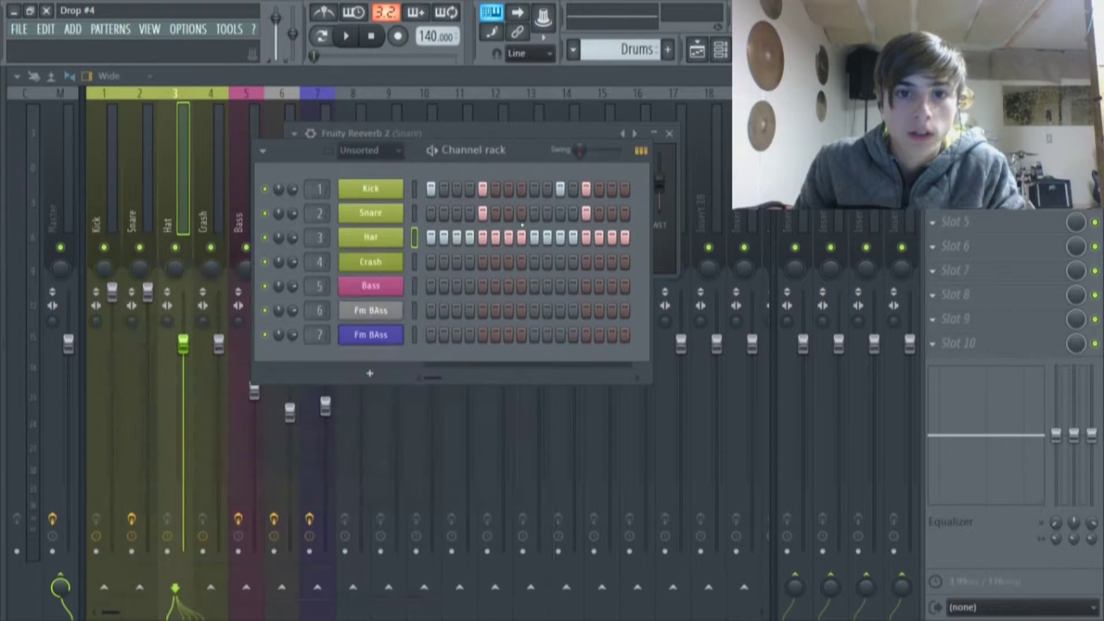
click(388, 217)
click(206, 263)
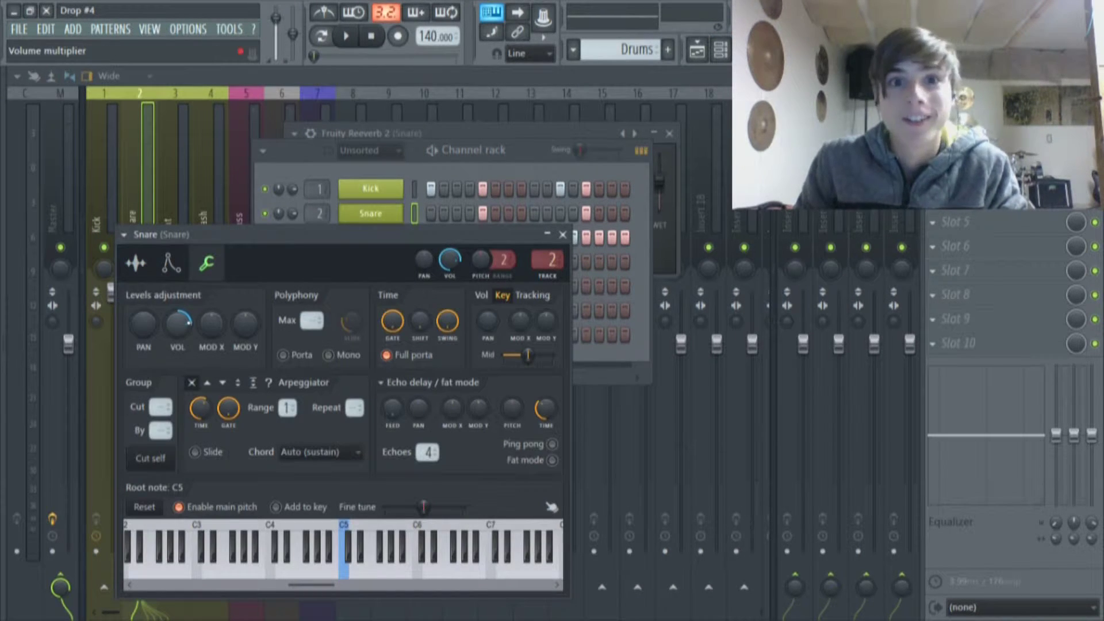
click(562, 235)
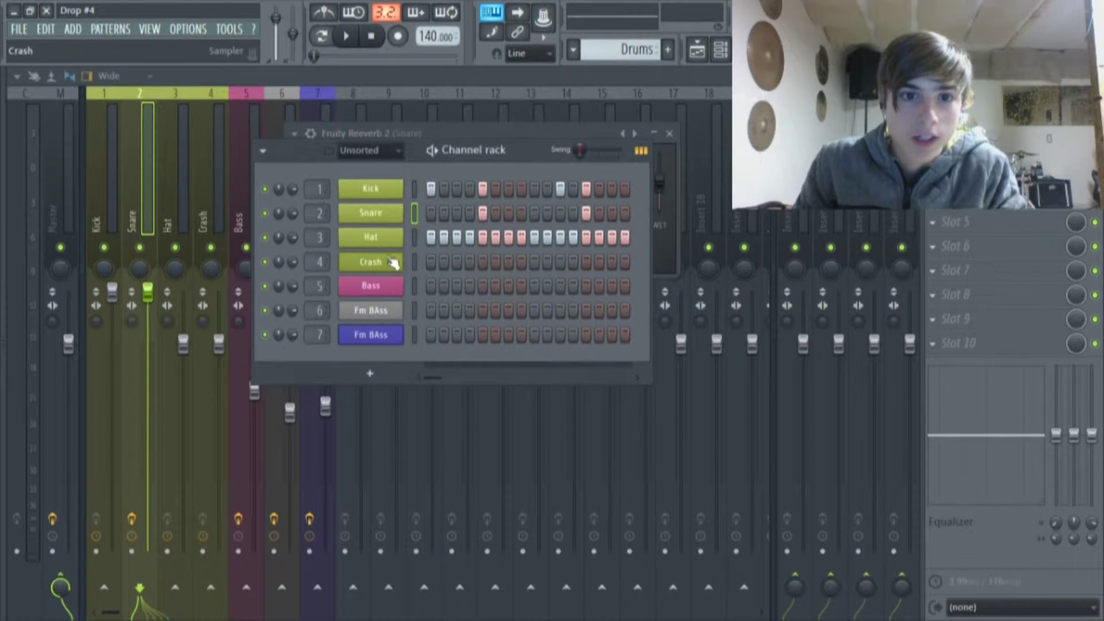
Step: Open the Hat channel, audition its sample and close the channel window
click(384, 238)
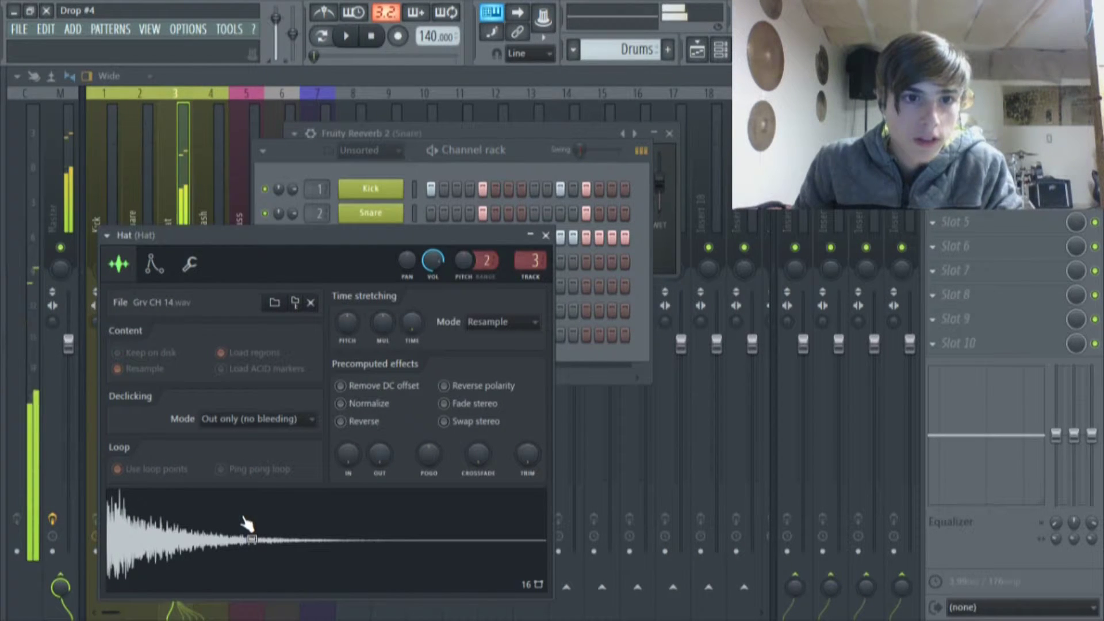
click(545, 236)
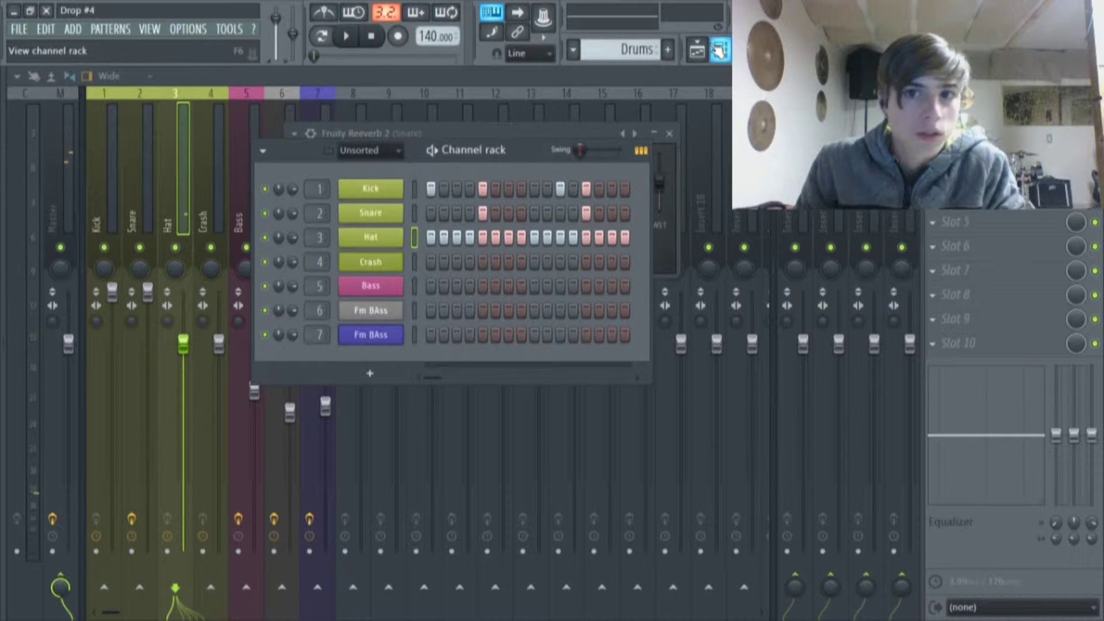
Step: Solo the Drums track in the playlist, play it back from the start, and restore all tracks after stopping
click(697, 51)
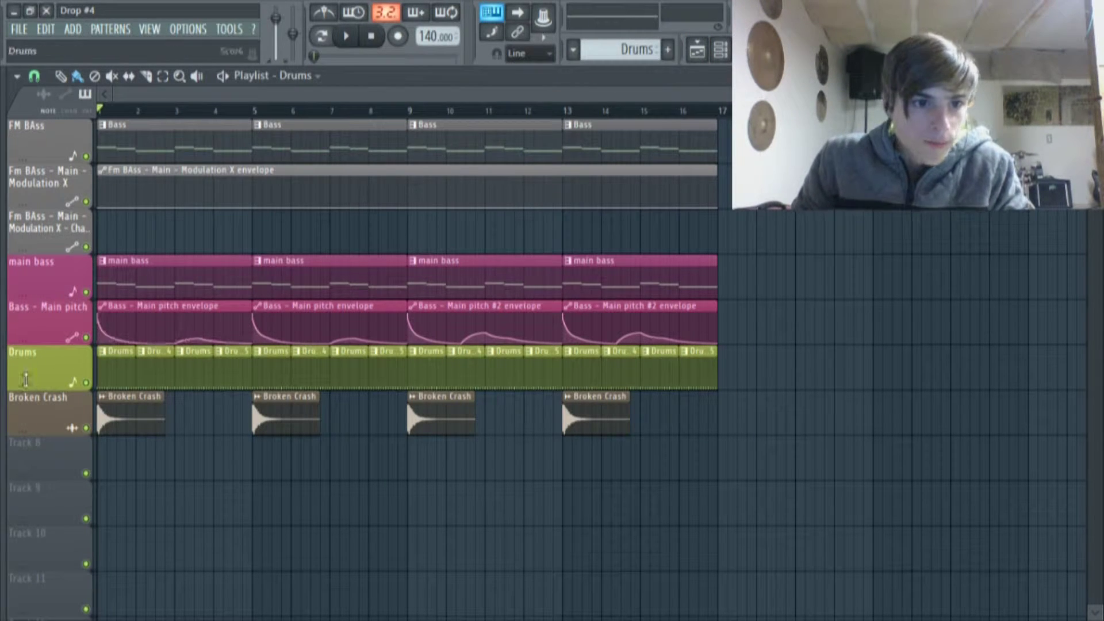
right_click(88, 384)
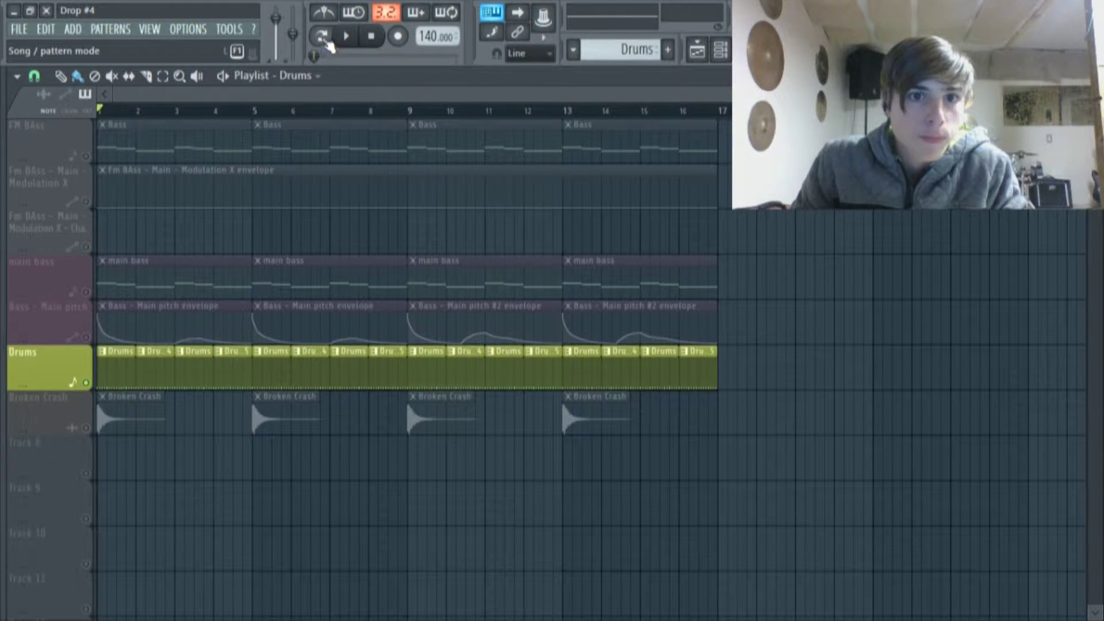
click(356, 35)
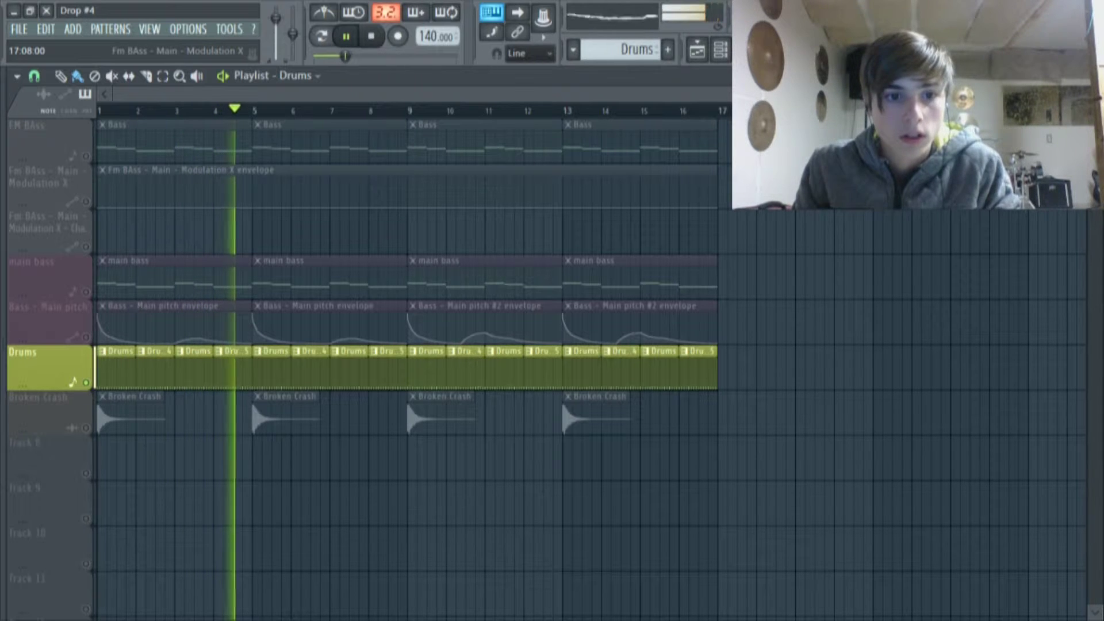
click(346, 36)
click(321, 36)
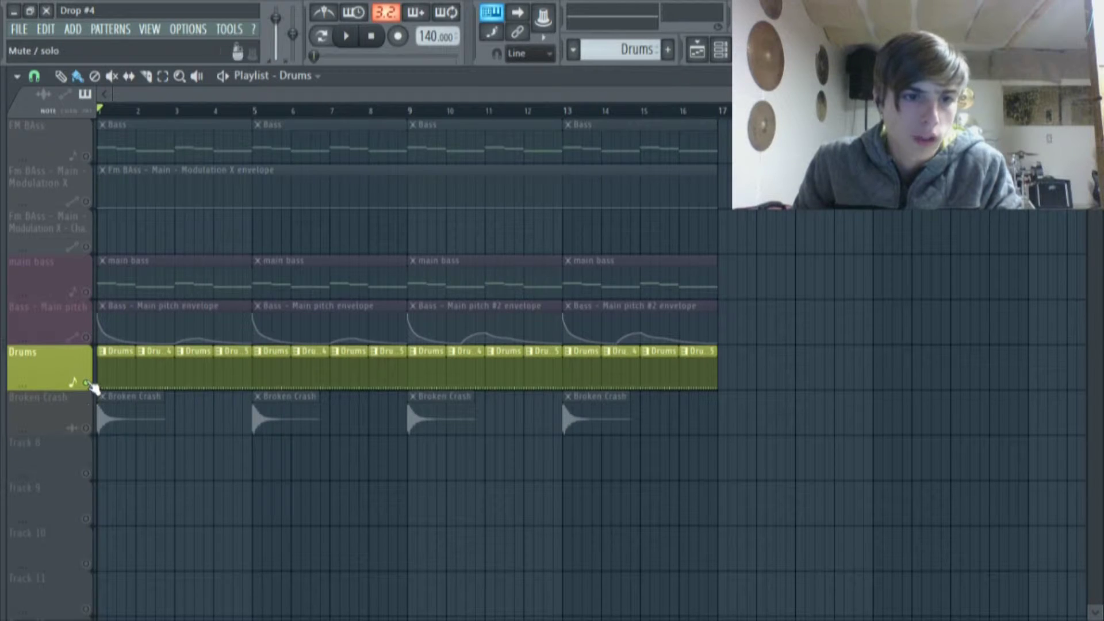
right_click(89, 383)
Step: Open the first Broken Crash audio clip, audition its sample and close the clip settings
double_click(98, 434)
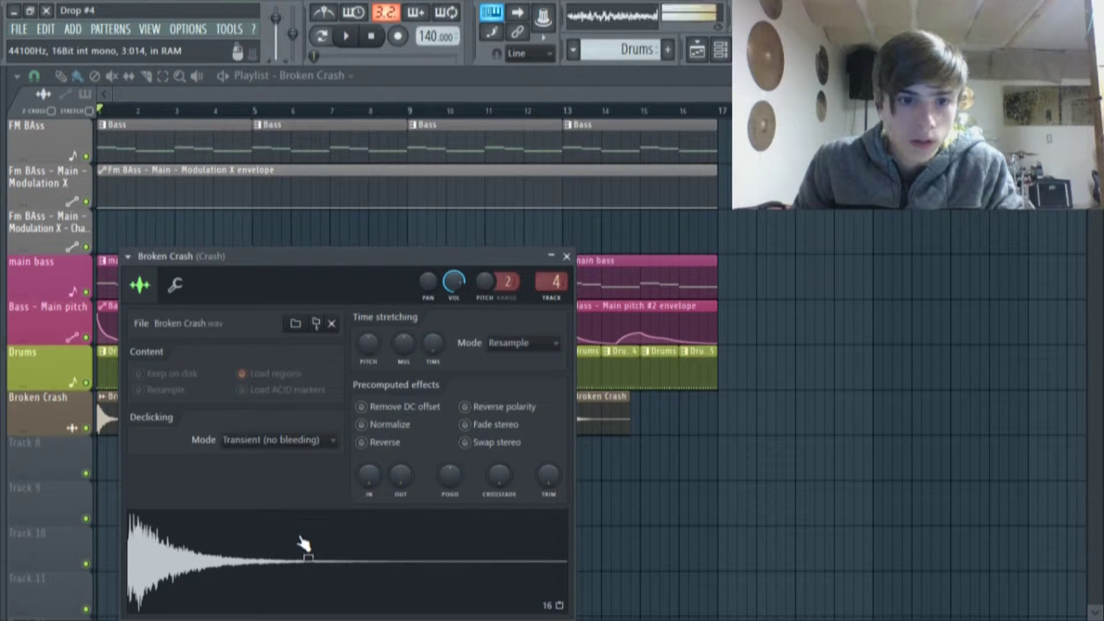
key(Escape)
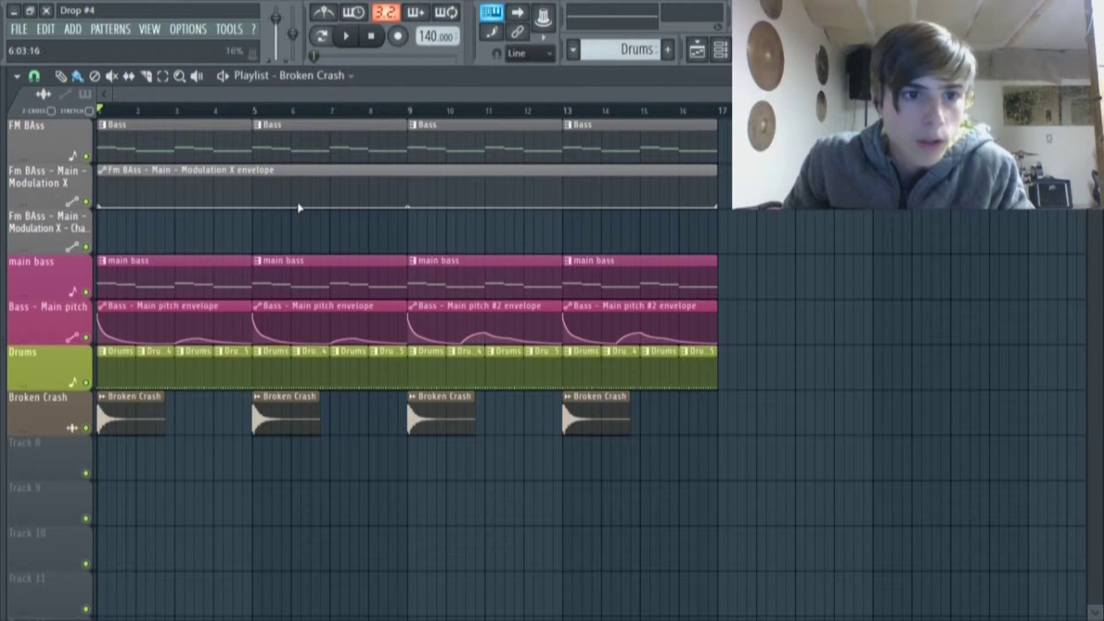
Step: Open the FM bass track's Bass pattern and bring up the grey Fm BAss channel's Sytrus synth
double_click(294, 142)
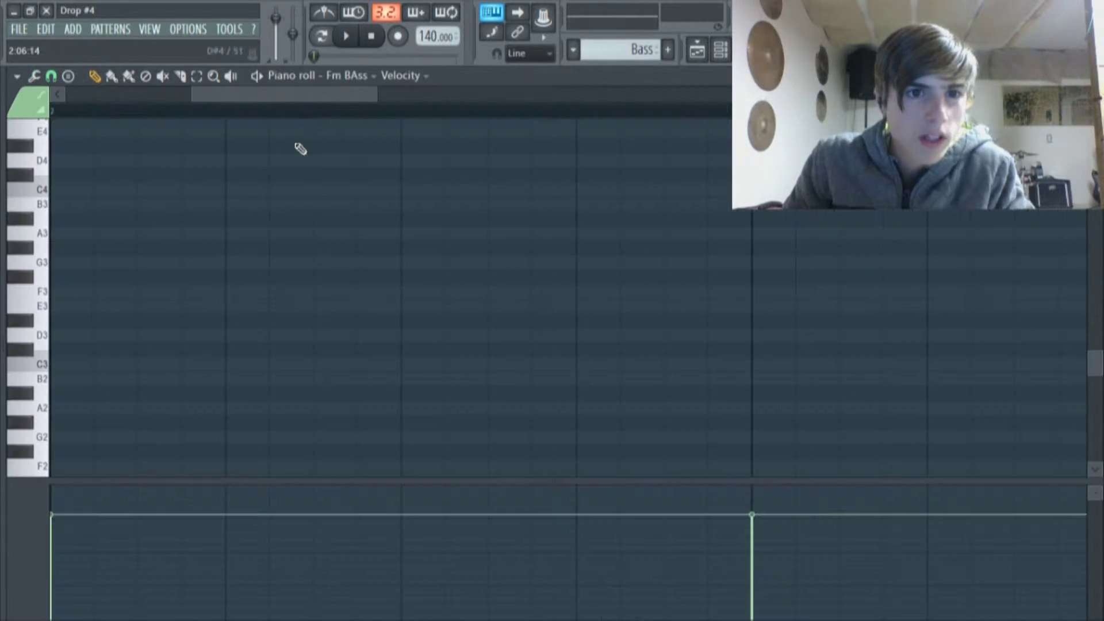
click(723, 49)
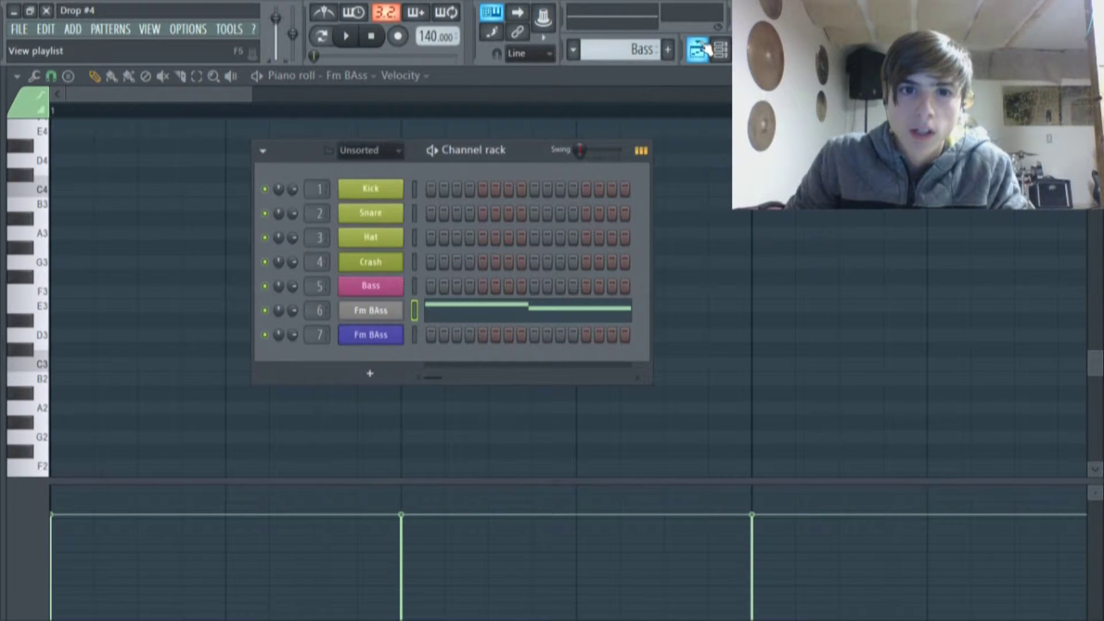
click(379, 311)
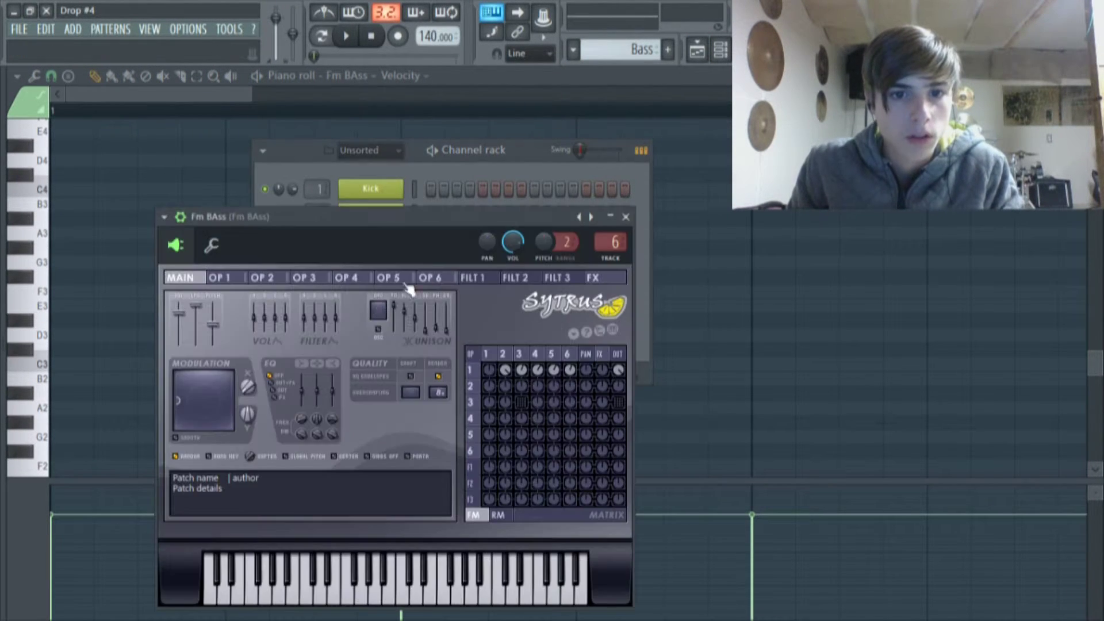
Step: Reposition the Sytrus window, bring up the playlist and reopen the grey Fm BAss channel's synth over it
drag(439, 242, 442, 115)
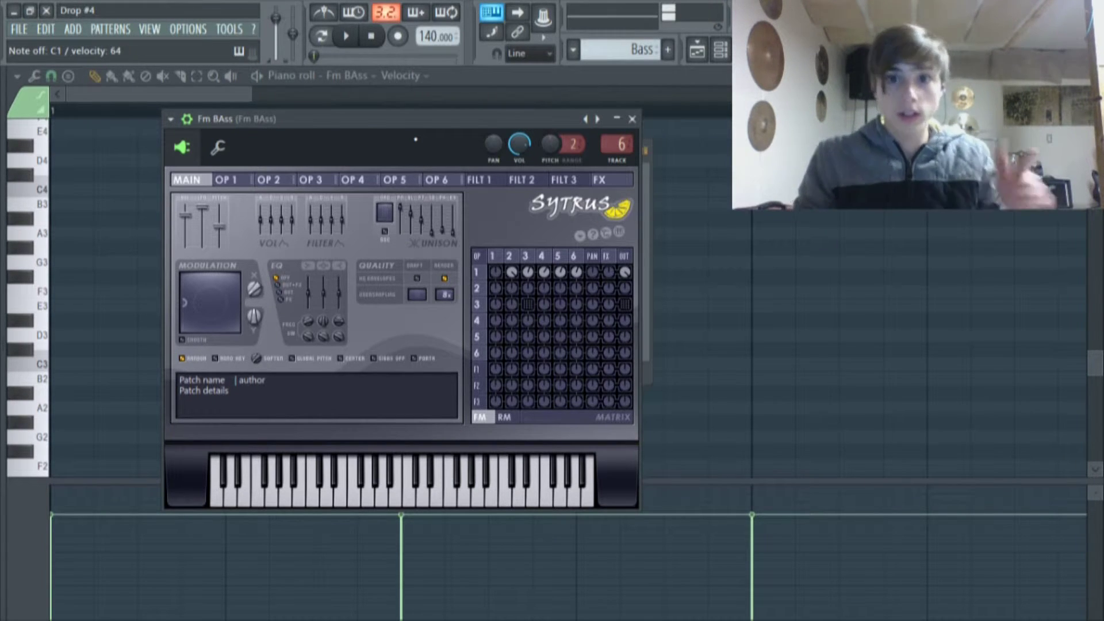
drag(418, 116, 373, 106)
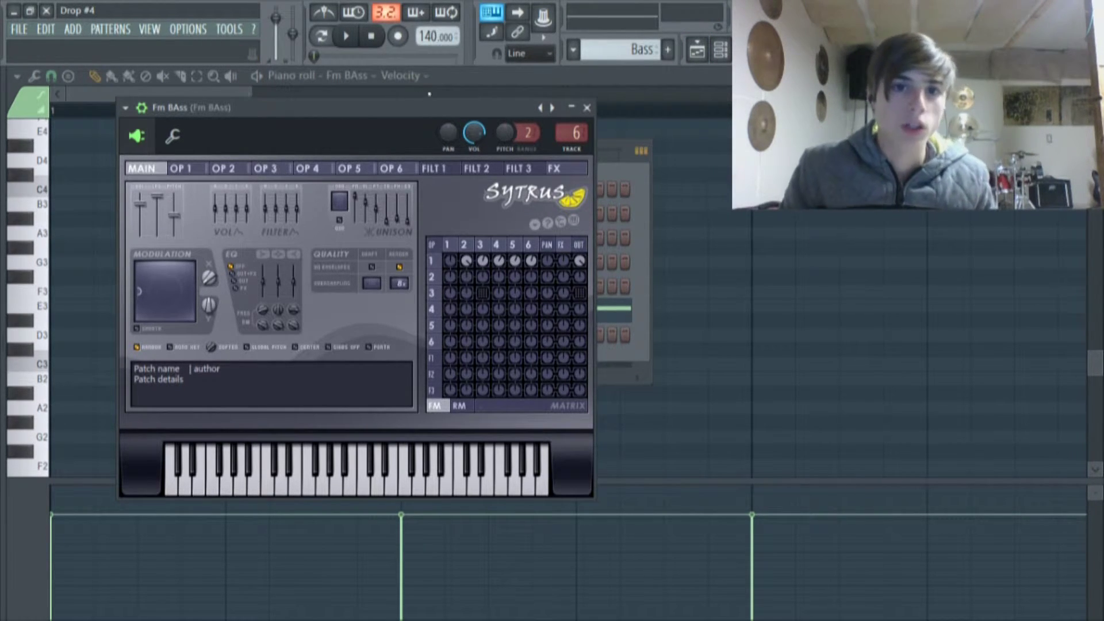
click(694, 58)
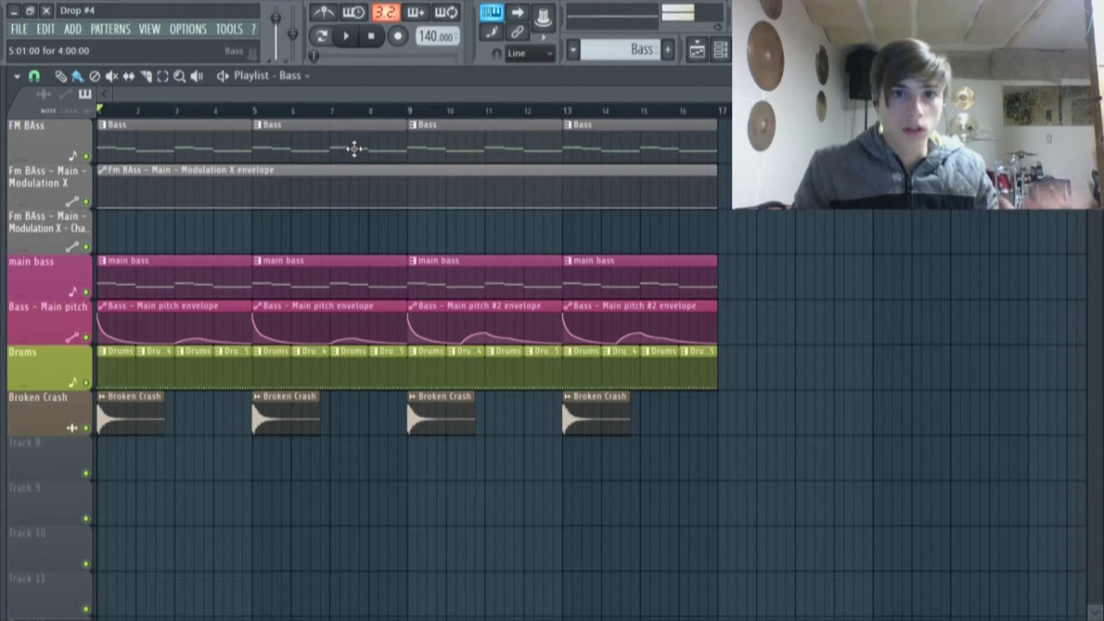
click(721, 52)
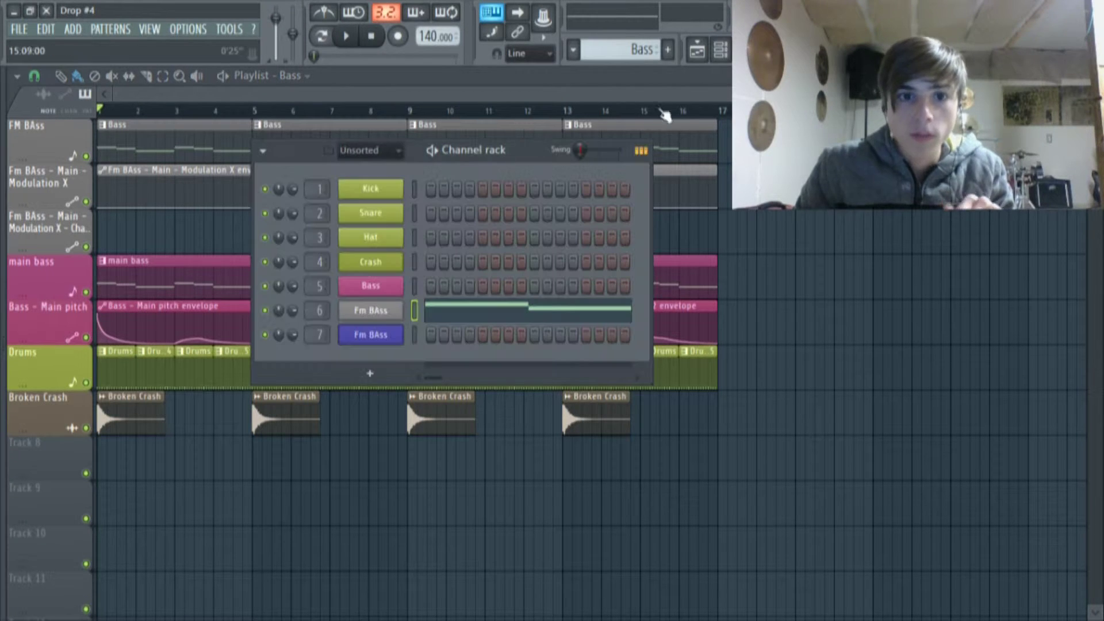
click(370, 311)
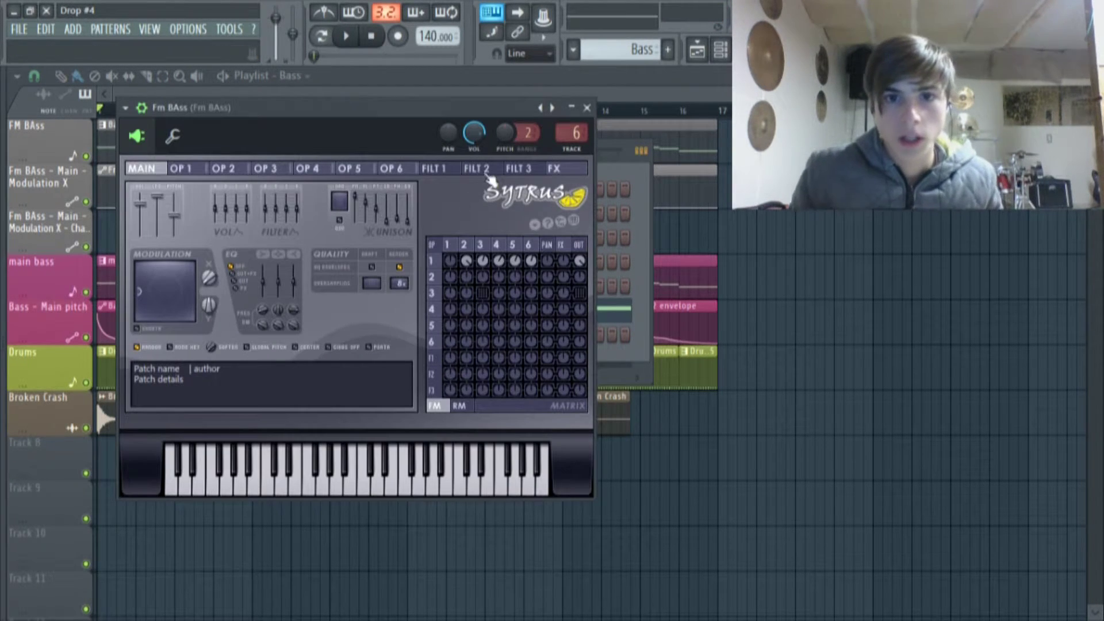
Step: Open the Patcher effect on the grey Fm BAss mixer track and maximise its map
key(F9)
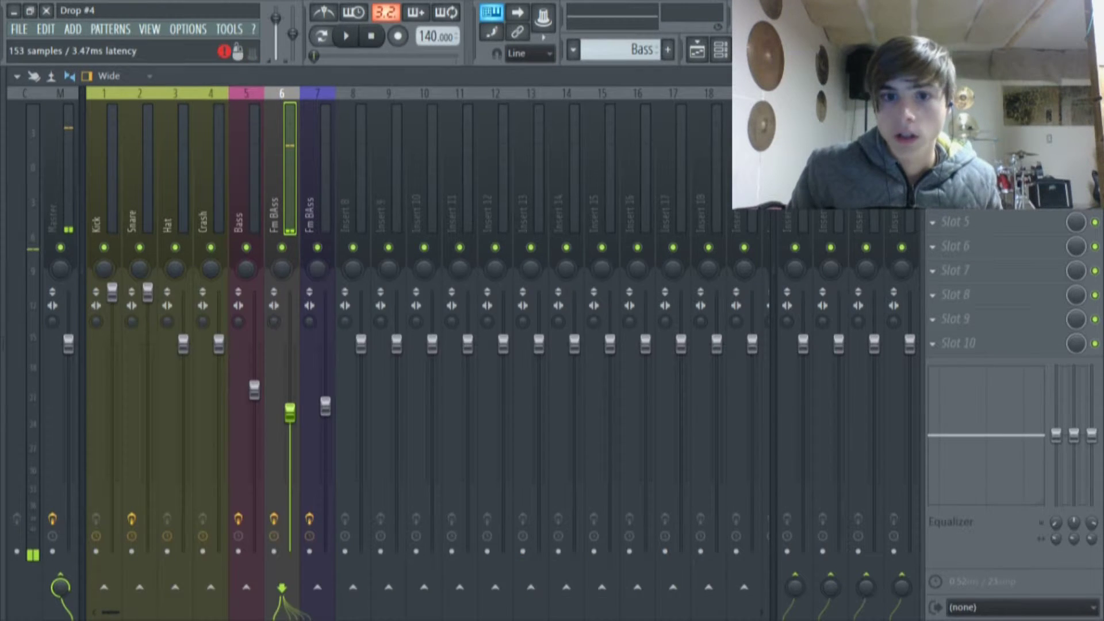
click(977, 149)
drag(345, 269, 245, 98)
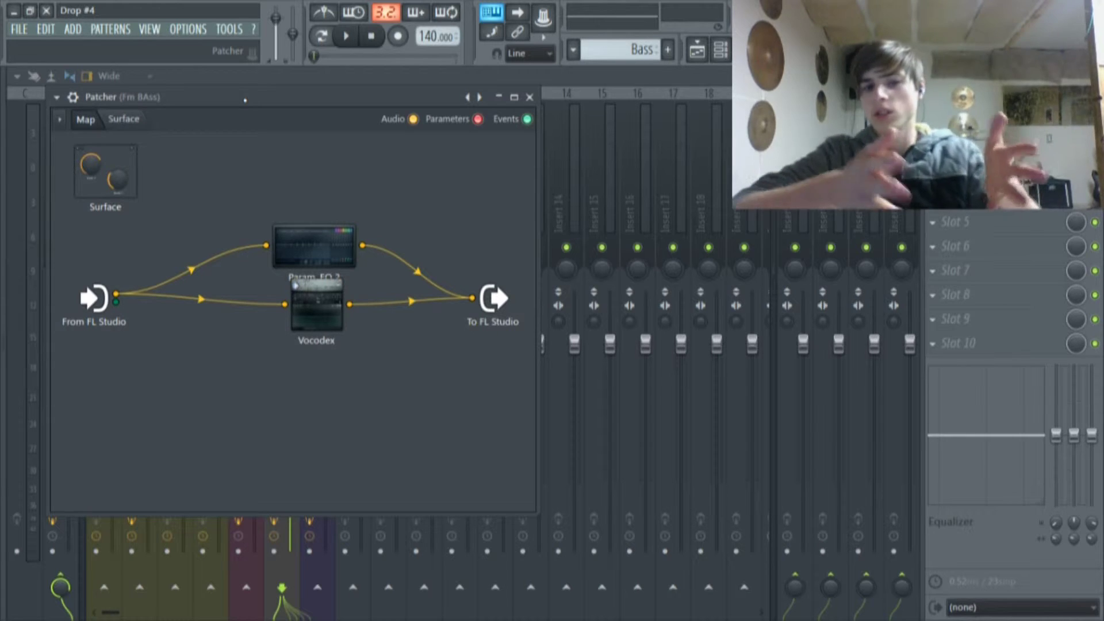
click(513, 96)
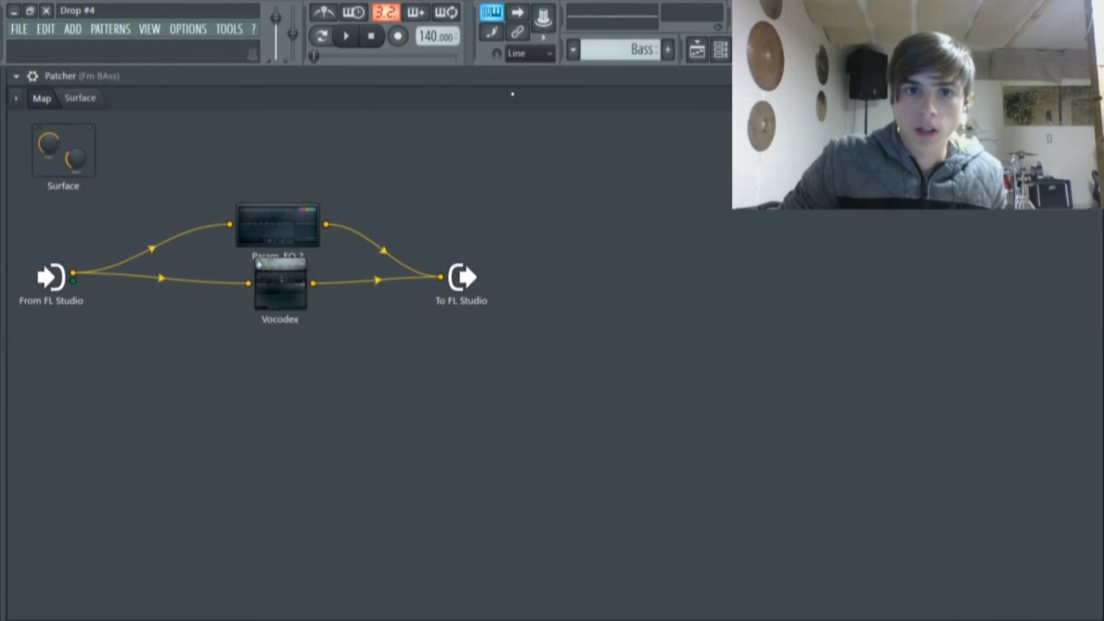
Step: Spread the overlapping modules apart in the Patcher map, with Param. EQ 2 above and Vocodex below
drag(261, 251, 264, 314)
drag(290, 239, 300, 189)
drag(284, 343, 260, 346)
drag(301, 209, 280, 204)
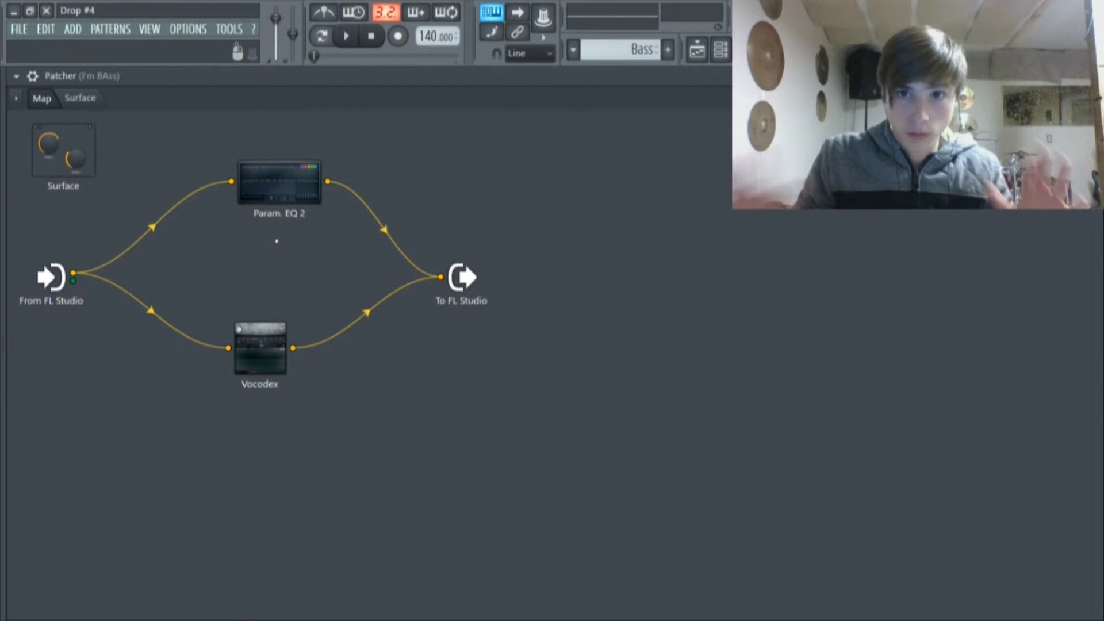
Step: Inspect the Vocodex module's settings, close it and open the Param. EQ 2 module
double_click(285, 371)
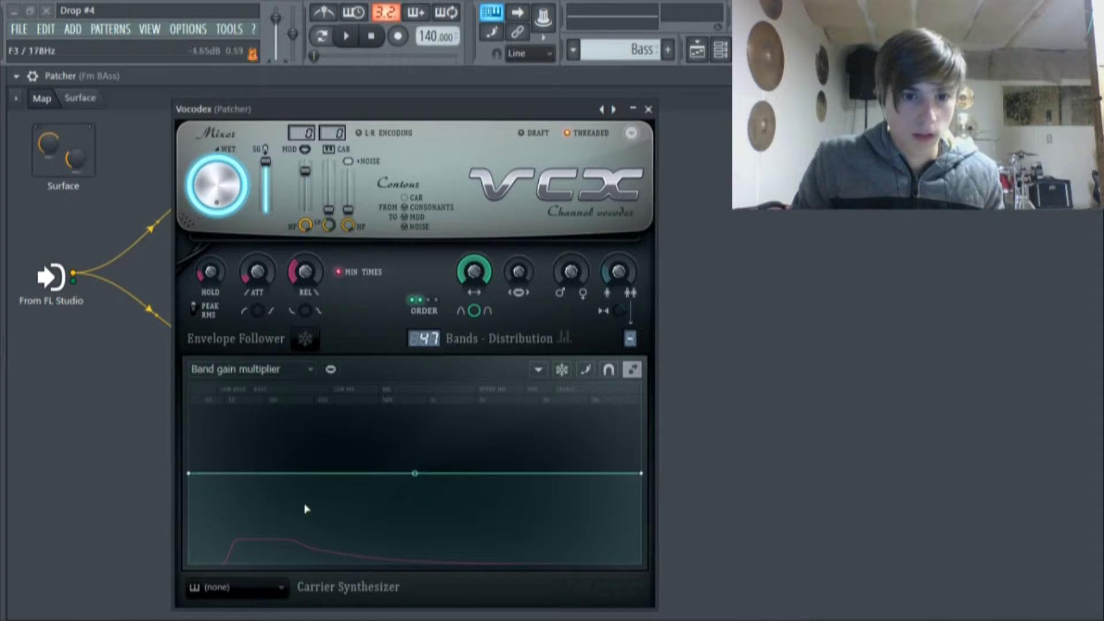
click(648, 109)
click(303, 194)
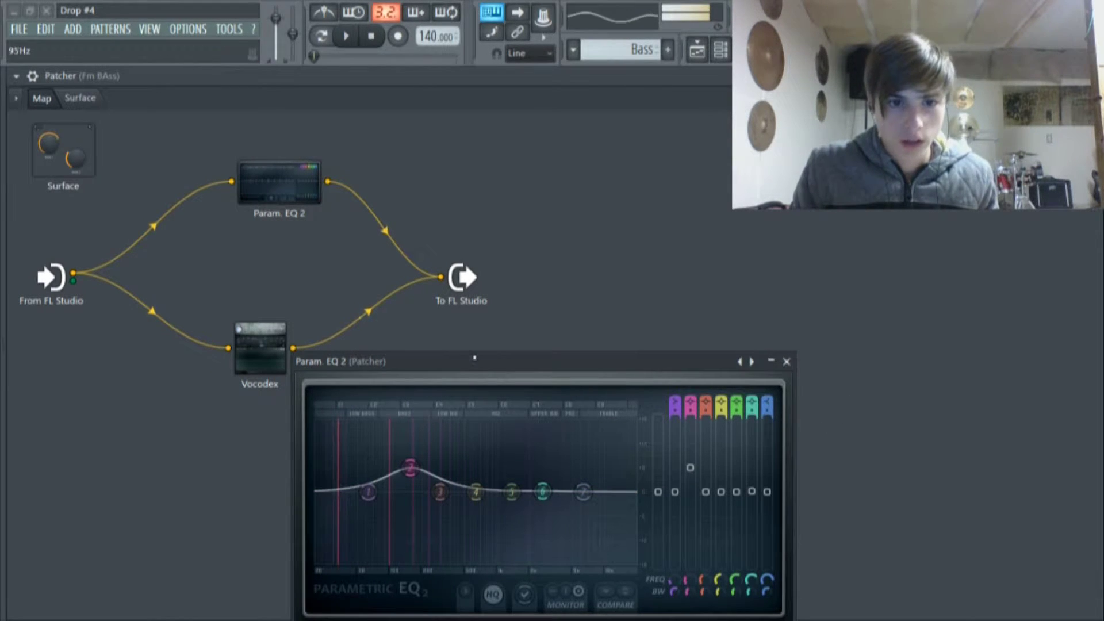
Step: Bring up the grey Fm BAss channel's Sytrus beside Param. EQ 2, and close both windows after viewing them
click(721, 50)
click(379, 308)
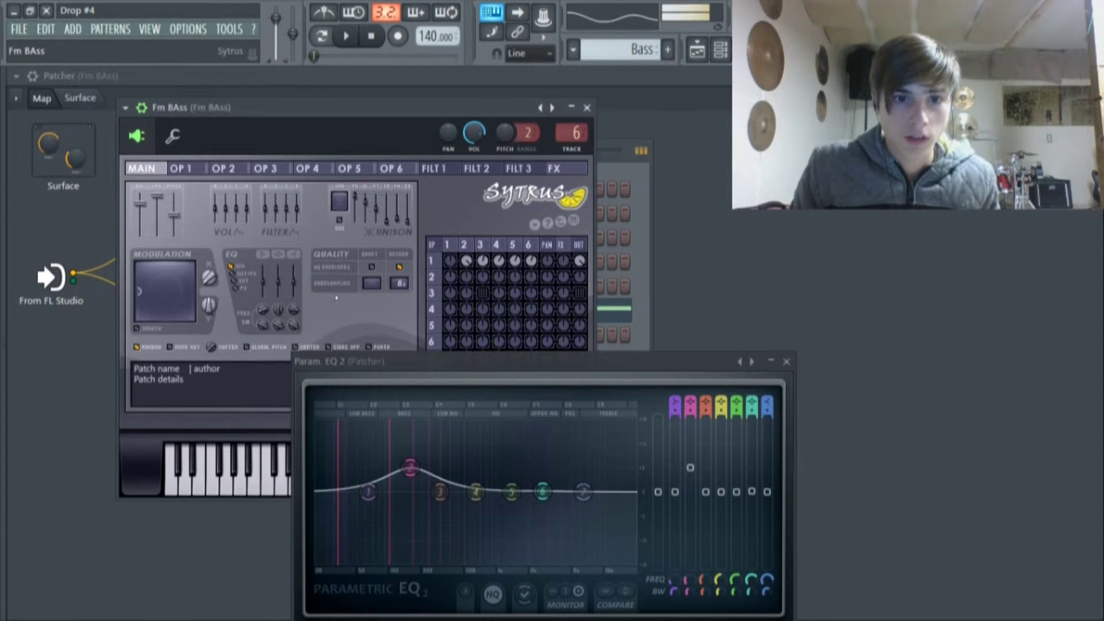
click(595, 112)
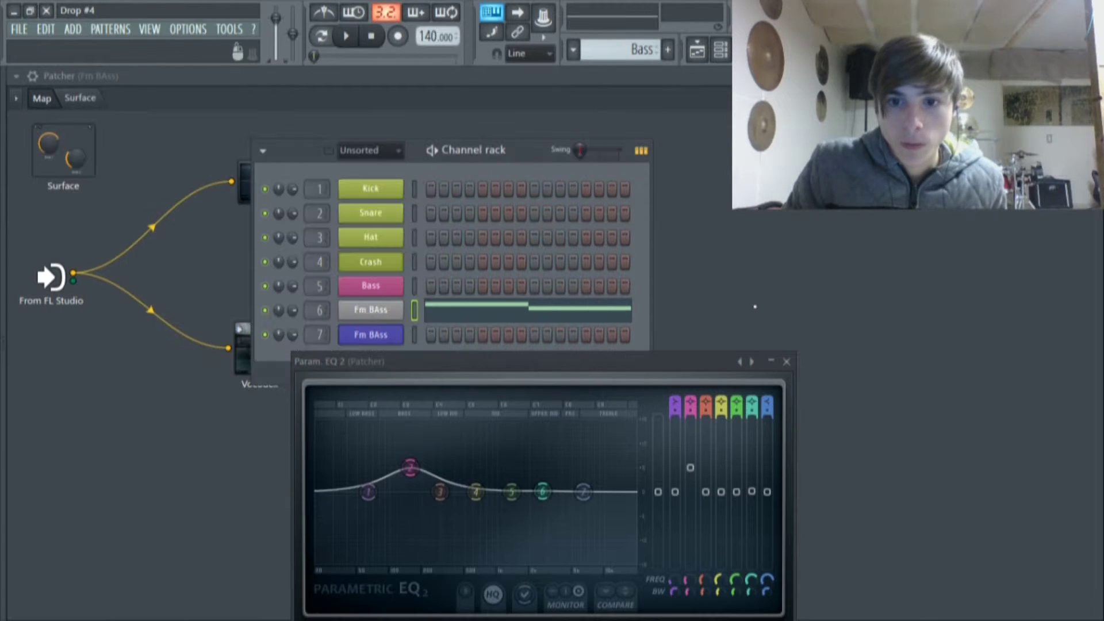
click(787, 362)
Step: Return to the playlist and reopen the grey Fm BAss channel's Sytrus from the channel rack
click(697, 50)
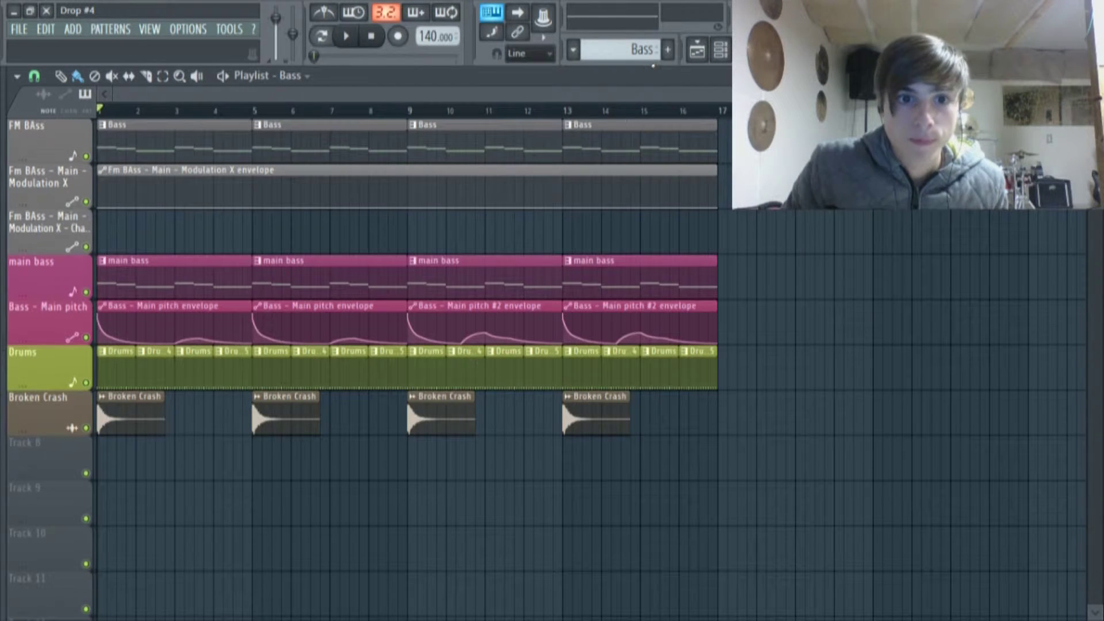
click(720, 51)
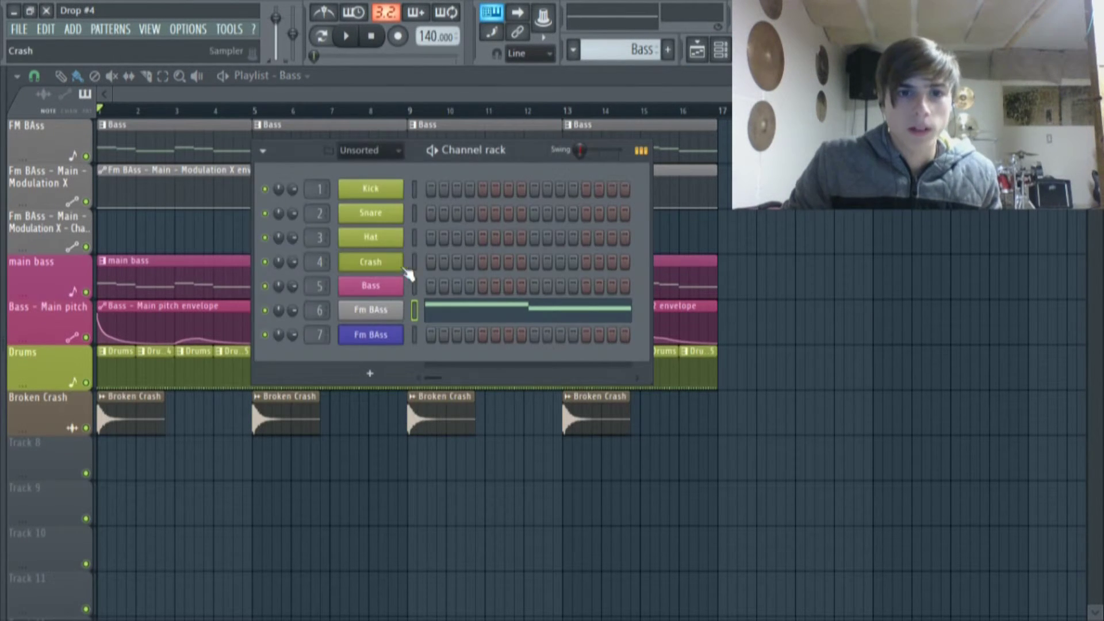
click(371, 310)
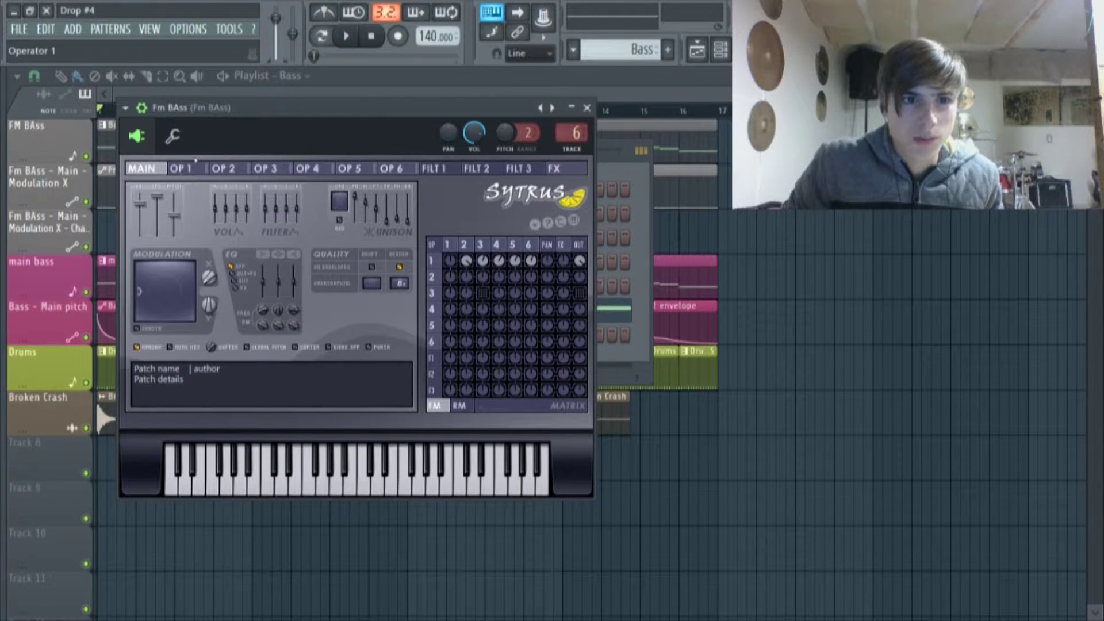
Step: Examine Sytrus operators 1 to 6, comparing their waveforms and frequency ratios, and return to the main page
click(180, 168)
click(223, 168)
click(265, 168)
click(307, 168)
click(349, 168)
click(391, 167)
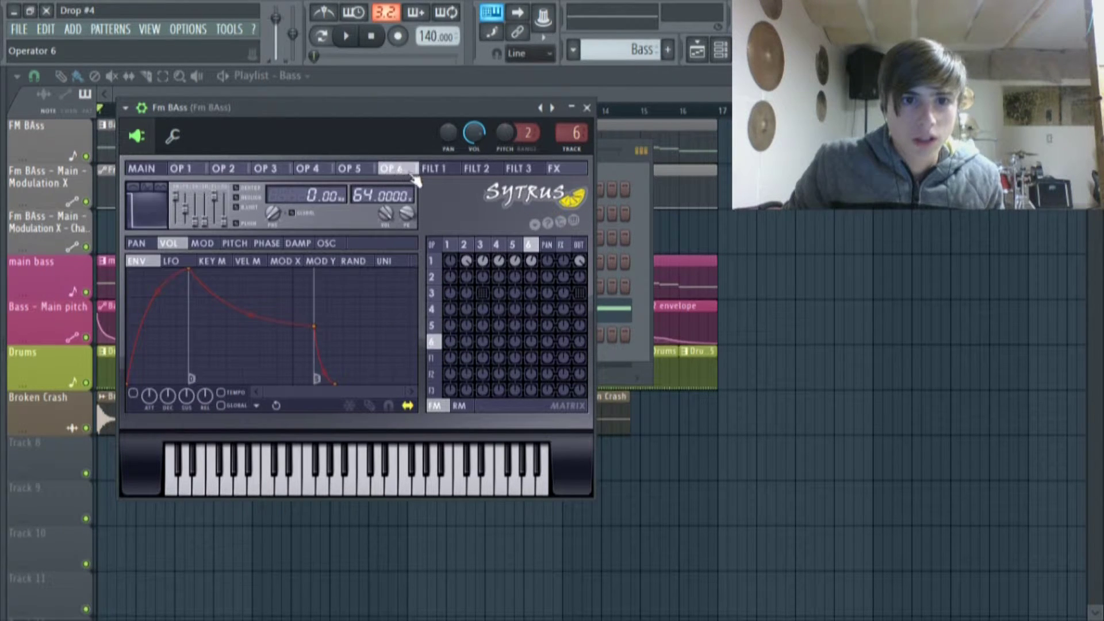
click(349, 168)
click(265, 168)
click(223, 167)
click(142, 168)
click(224, 168)
click(265, 168)
click(391, 167)
click(349, 168)
click(180, 168)
click(141, 167)
click(180, 168)
click(223, 168)
click(180, 168)
click(223, 168)
click(265, 168)
click(307, 168)
click(349, 168)
click(391, 168)
click(349, 168)
click(330, 170)
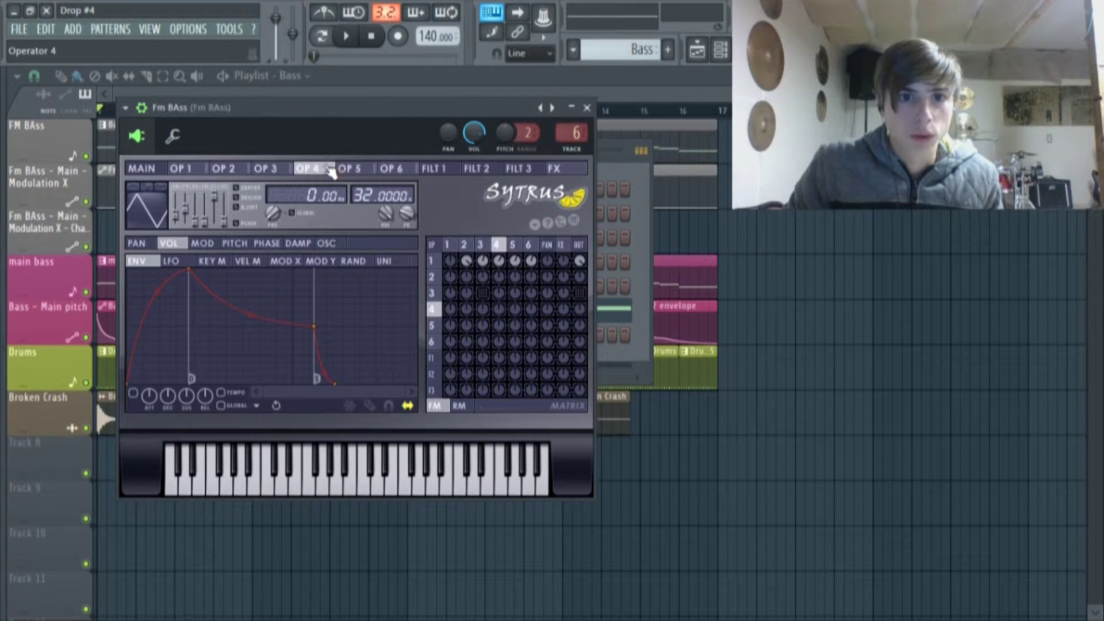
click(351, 170)
click(401, 170)
click(354, 169)
click(313, 170)
click(273, 170)
click(227, 169)
click(198, 170)
click(144, 168)
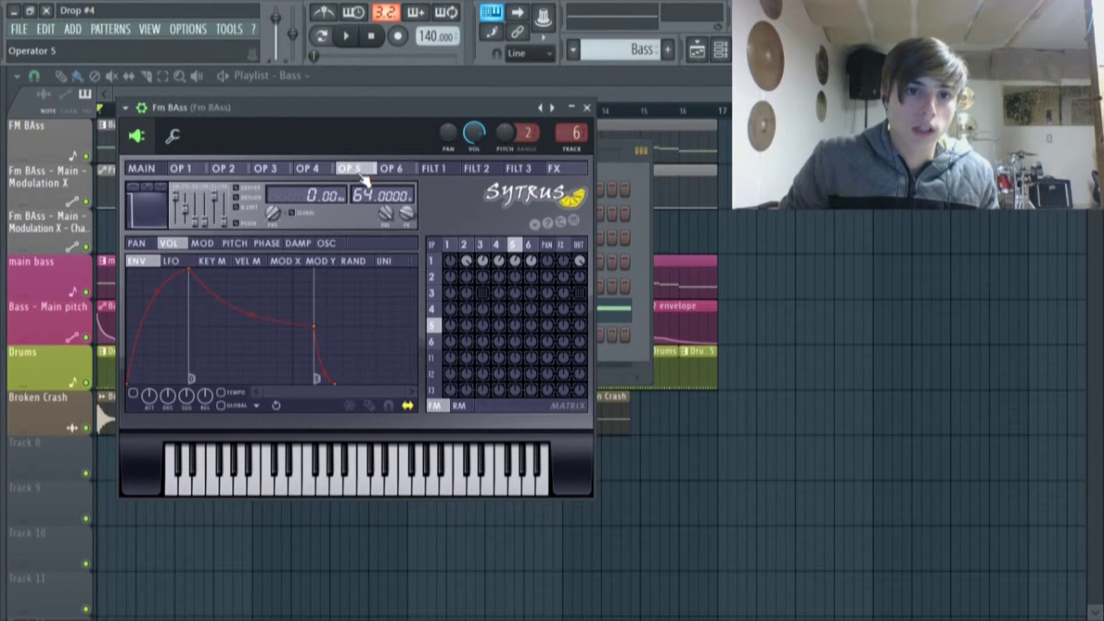
click(151, 164)
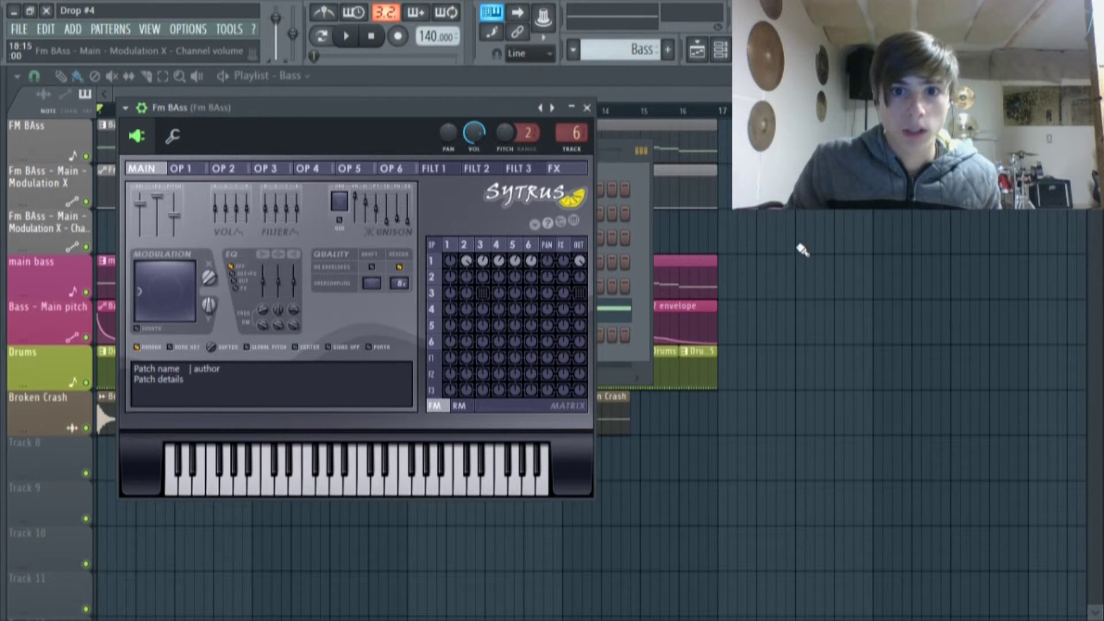
Step: Select the main bass pattern in the playlist and open the pink Bass channel's synth, repositioning its window
click(829, 223)
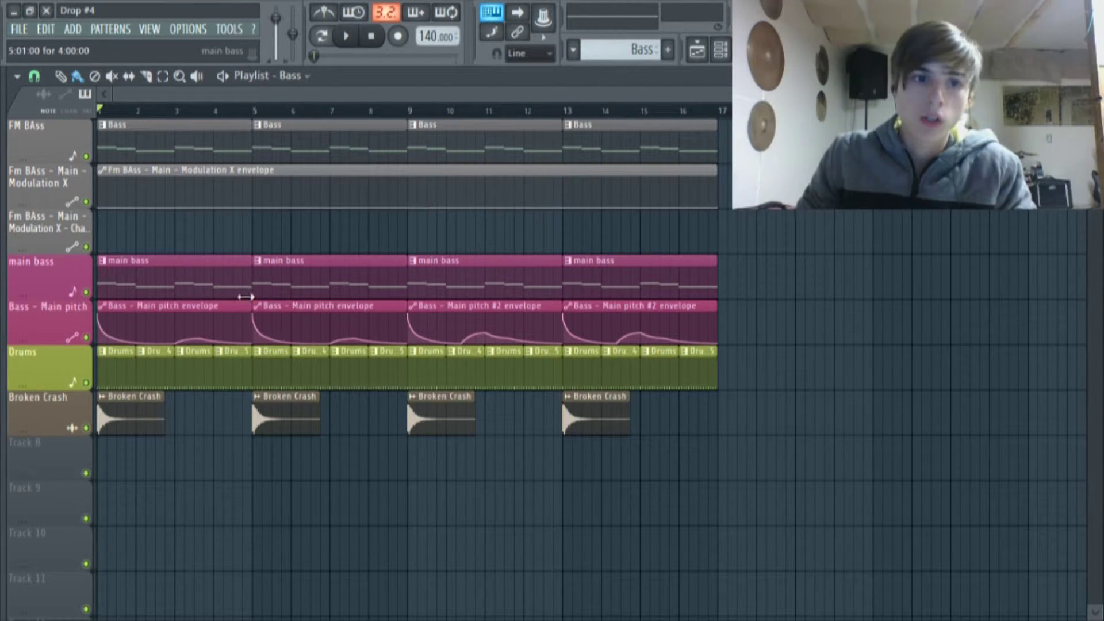
double_click(166, 276)
click(696, 50)
click(721, 50)
click(721, 51)
click(379, 283)
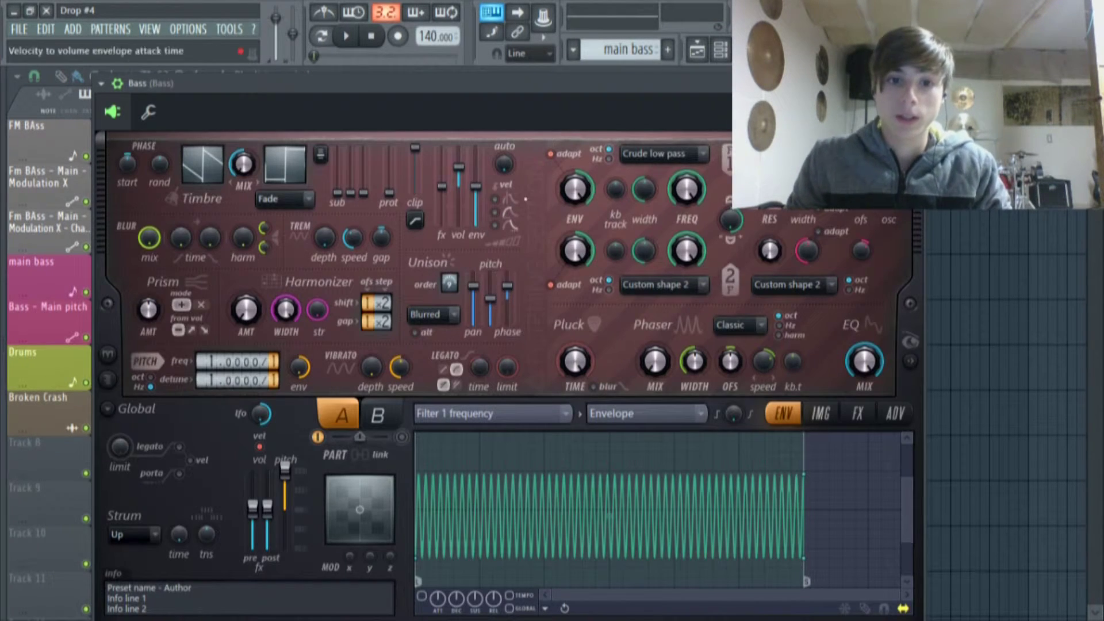
drag(596, 84, 535, 73)
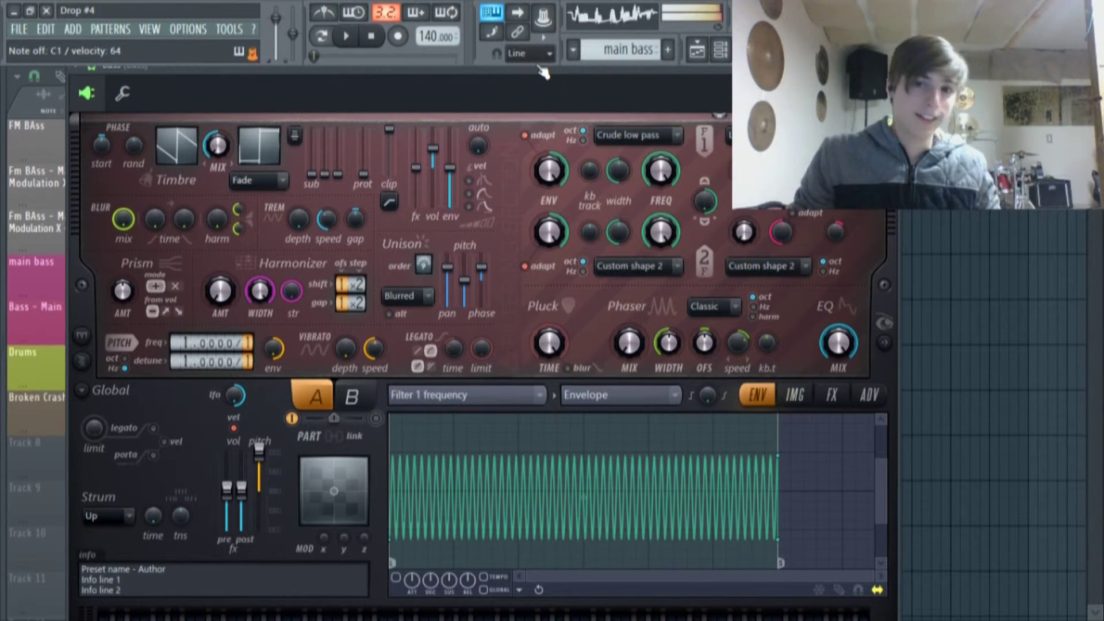
Step: Audition the Bass synth with the note C1 and close its window
key(z)
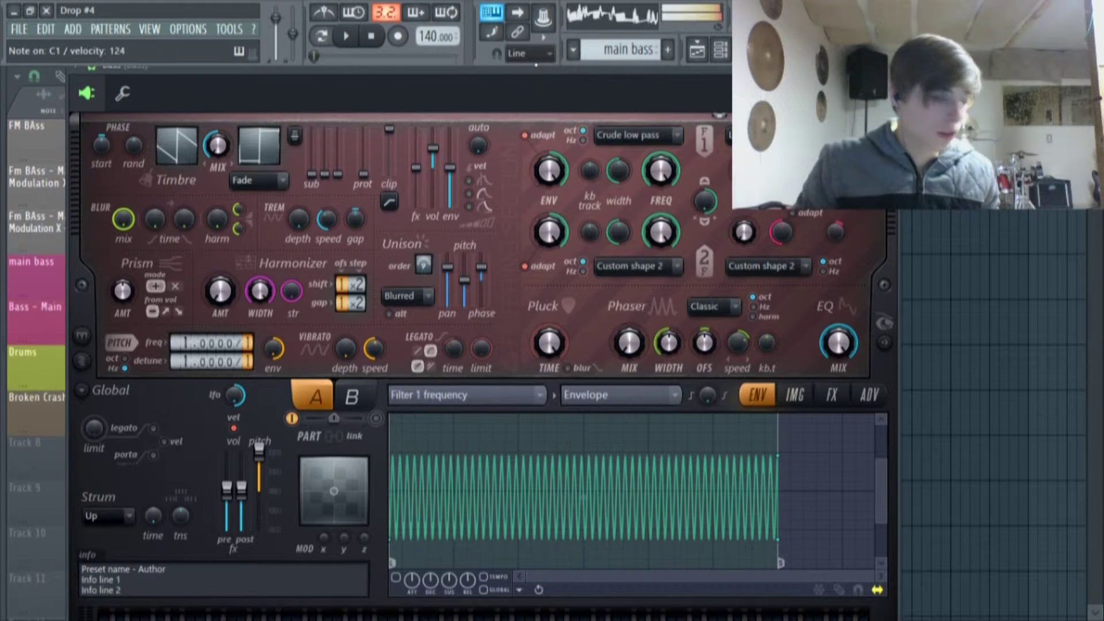
key(z)
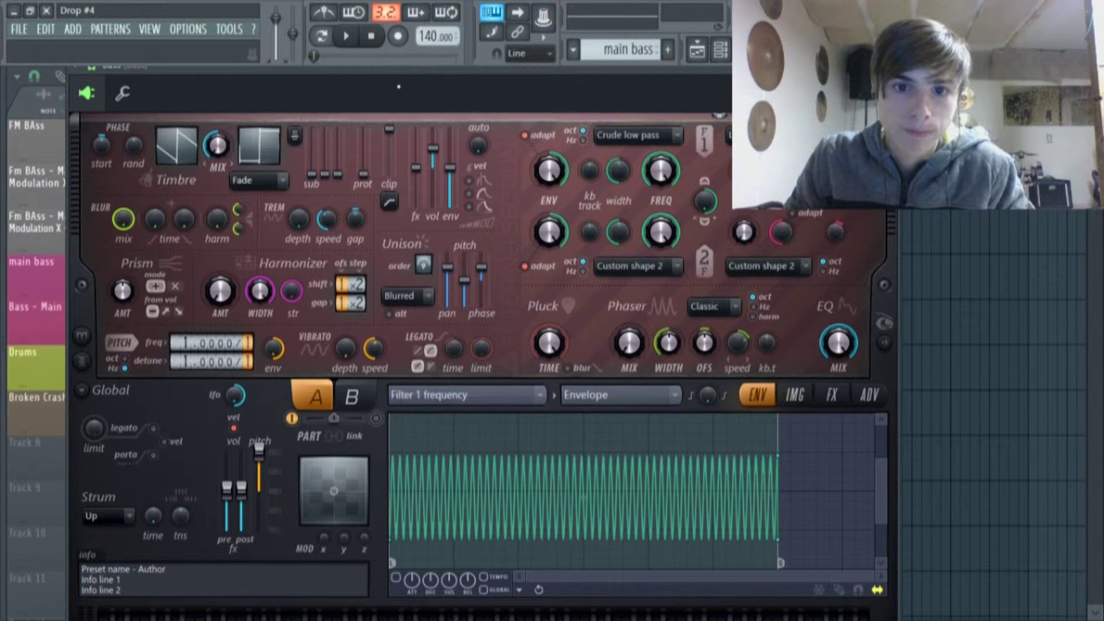
mouse_move(509, 66)
mouse_down()
mouse_move(503, 79)
mouse_move(504, 66)
mouse_up()
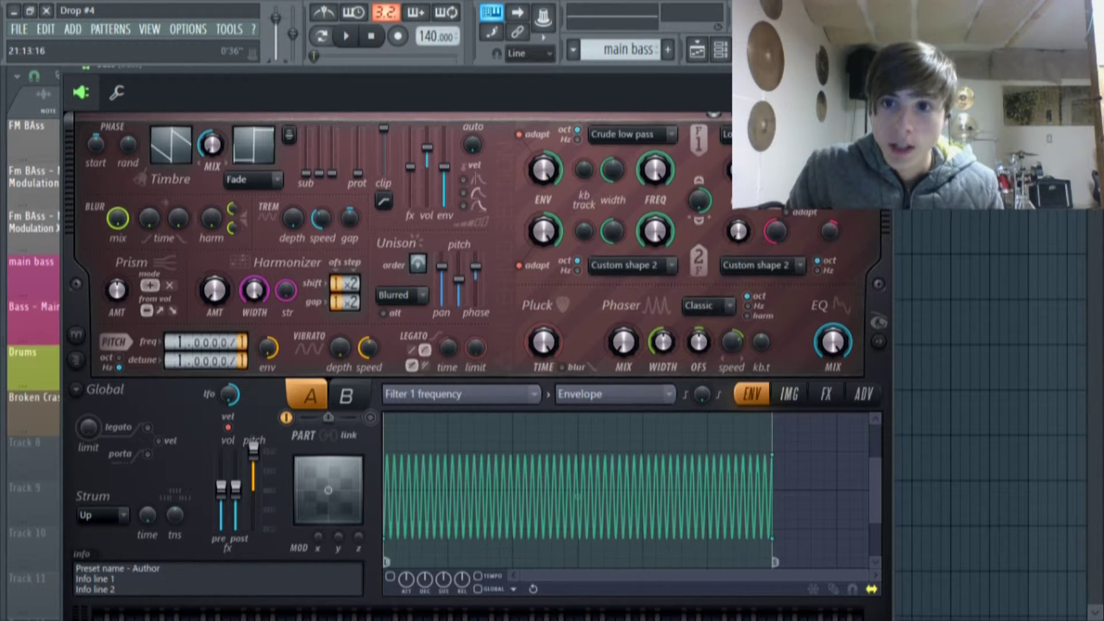
key(Escape)
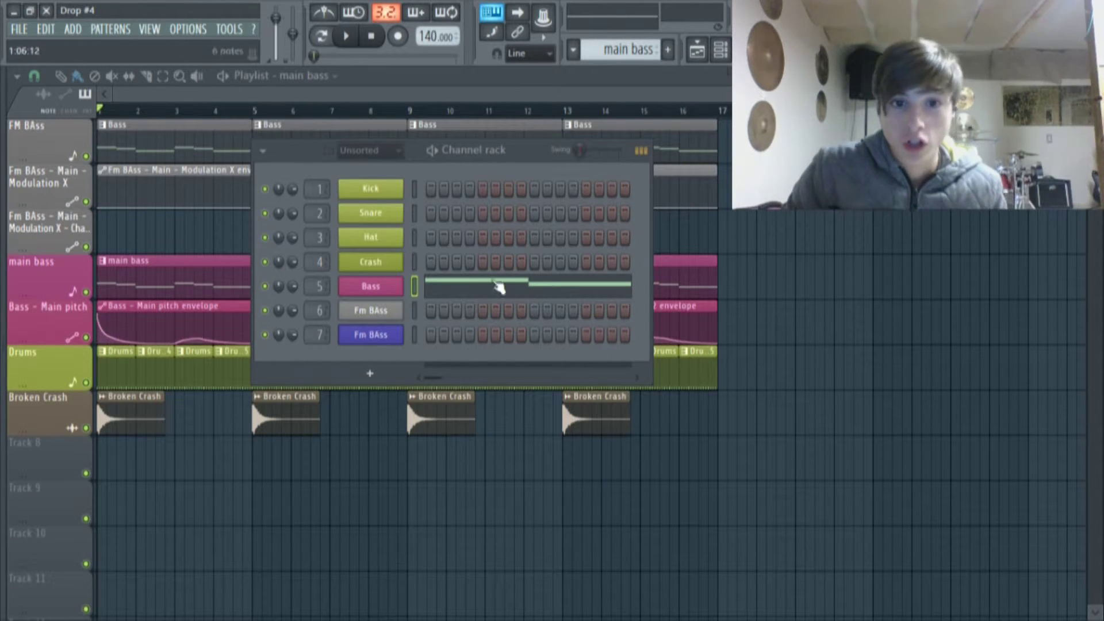
Step: Reopen the Bass channel's synth and examine its main pitch slider and the Timbre 1 harmonic level
key(alt)
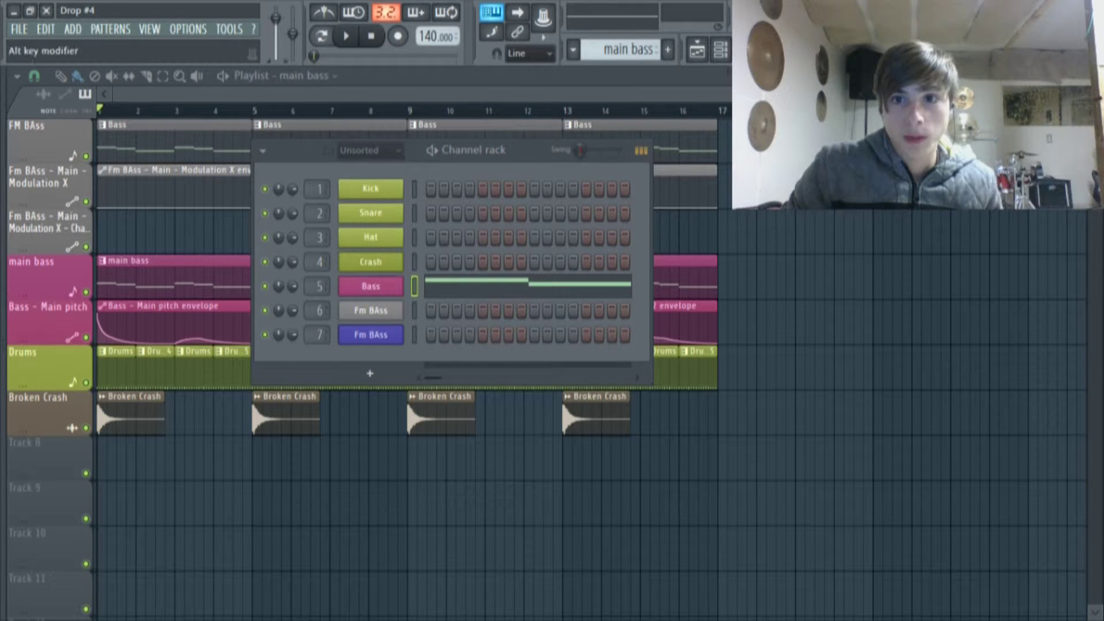
click(371, 285)
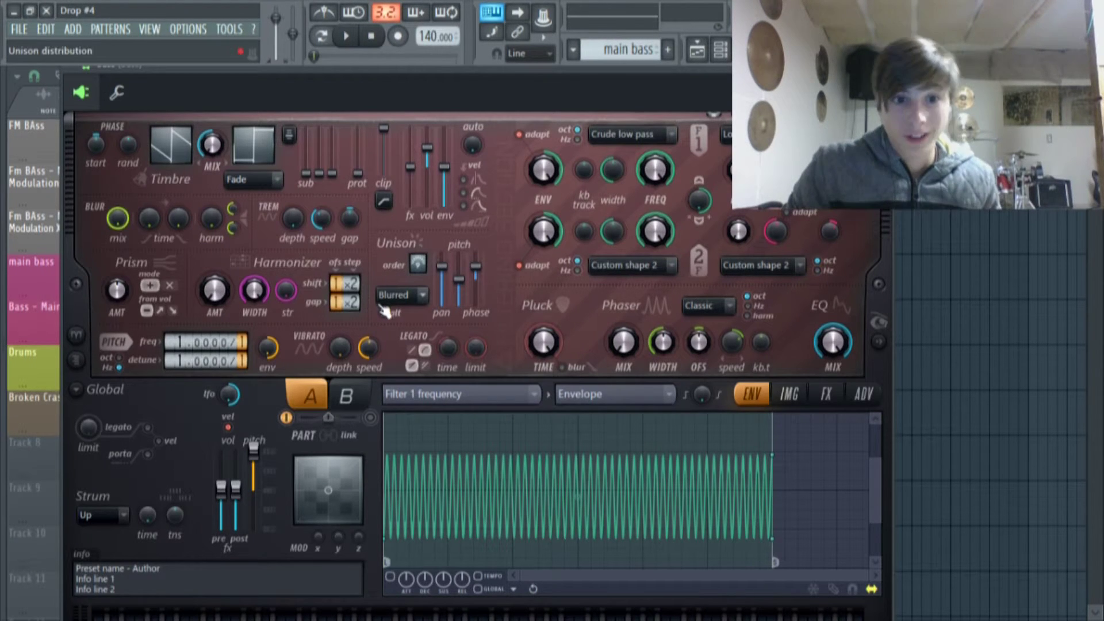
mouse_move(253, 451)
mouse_down()
mouse_move(253, 506)
mouse_move(253, 448)
mouse_up()
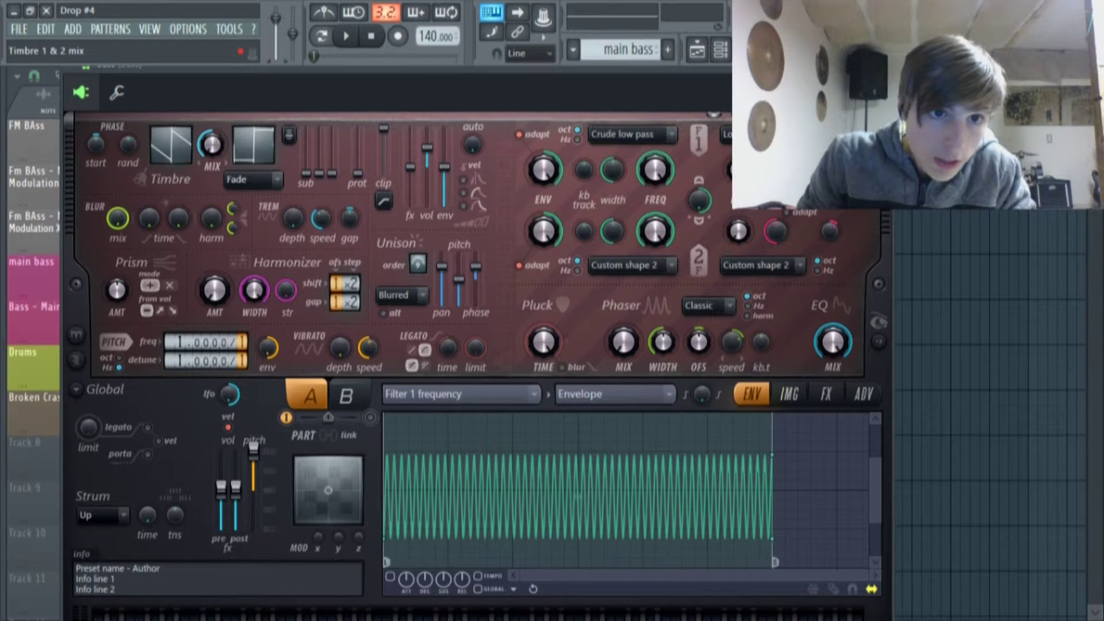
click(176, 150)
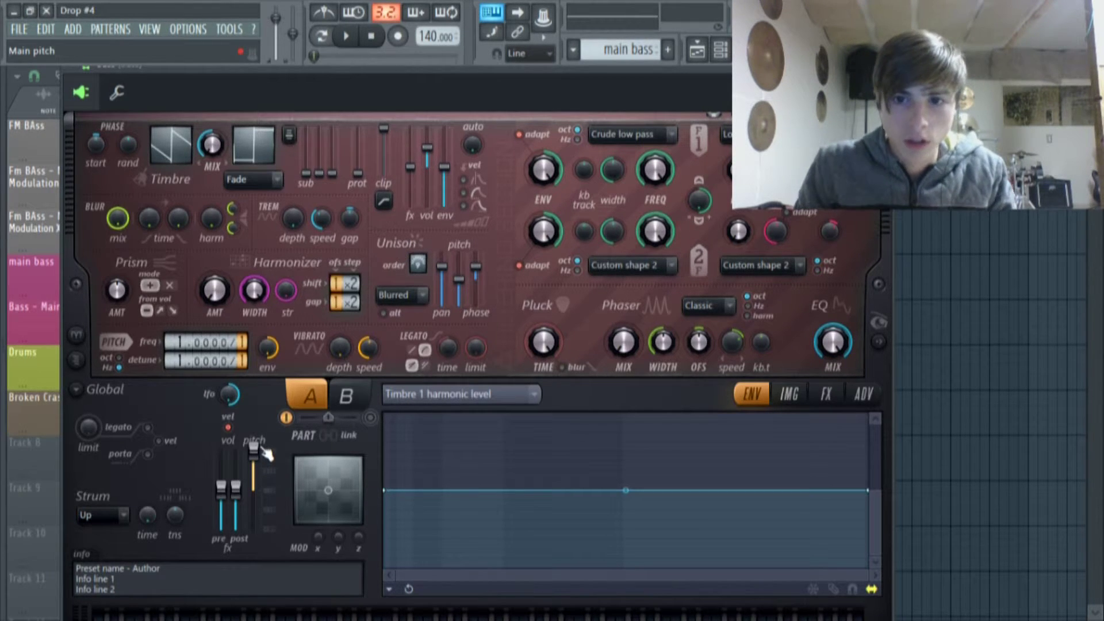
click(402, 394)
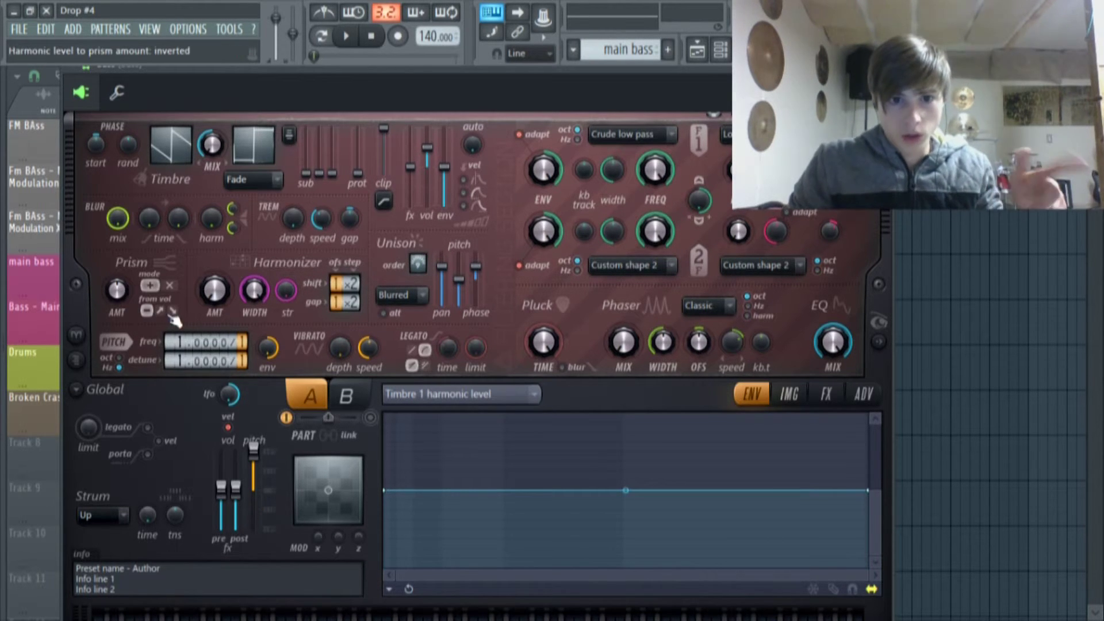
Step: Open the Bass mixer track's Patcher, maximise its map and rearrange the Param. EQ 2 and Maximus modules
key(F9)
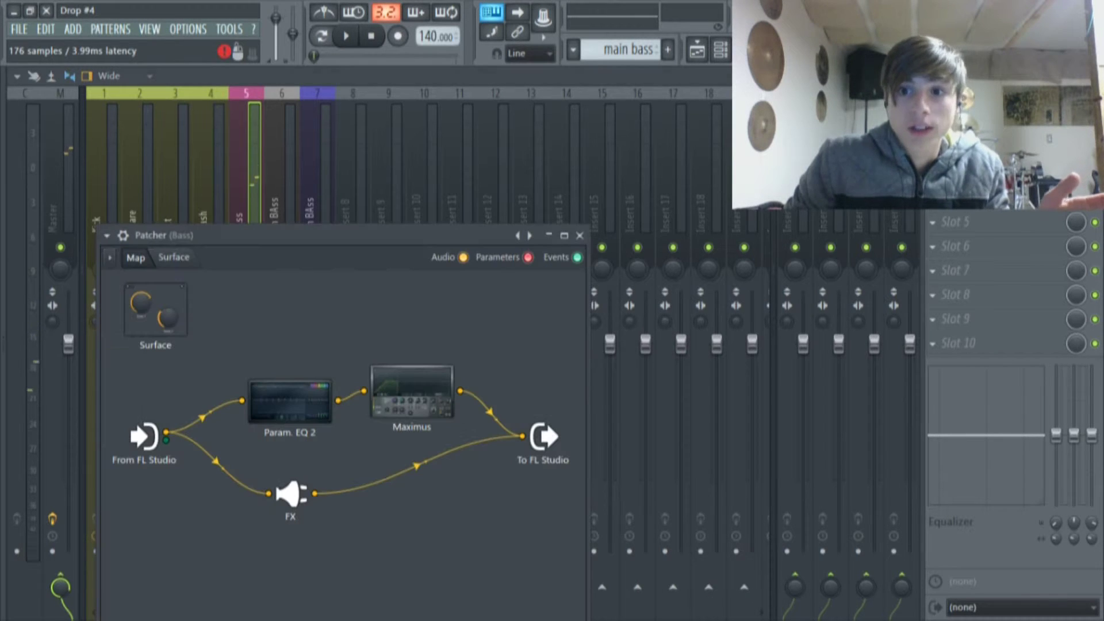
click(564, 235)
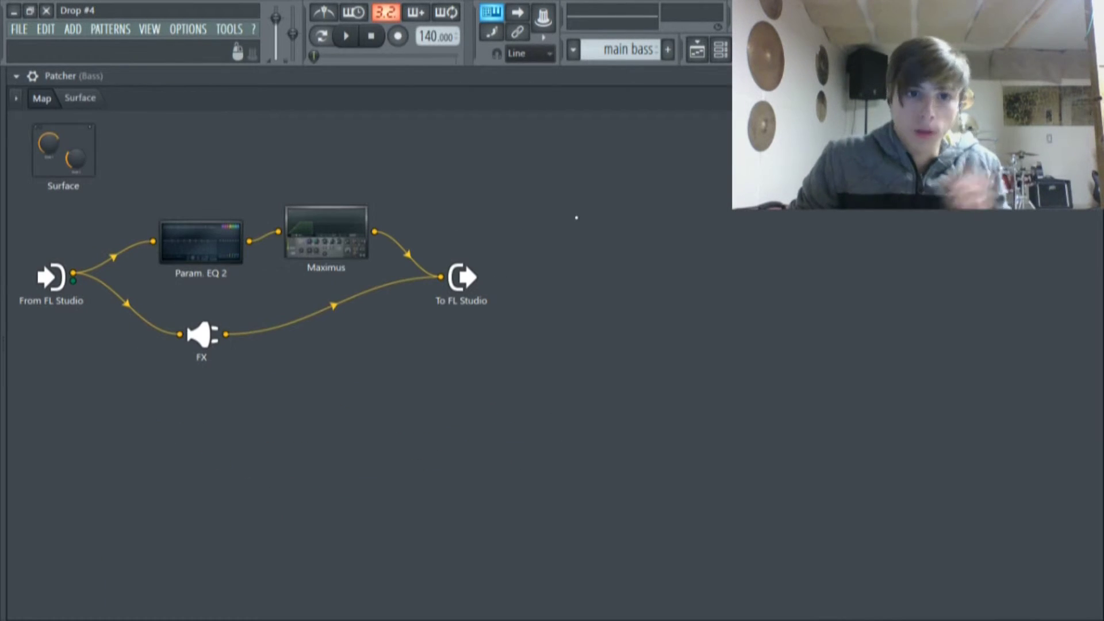
drag(345, 242, 345, 265)
drag(239, 261, 333, 239)
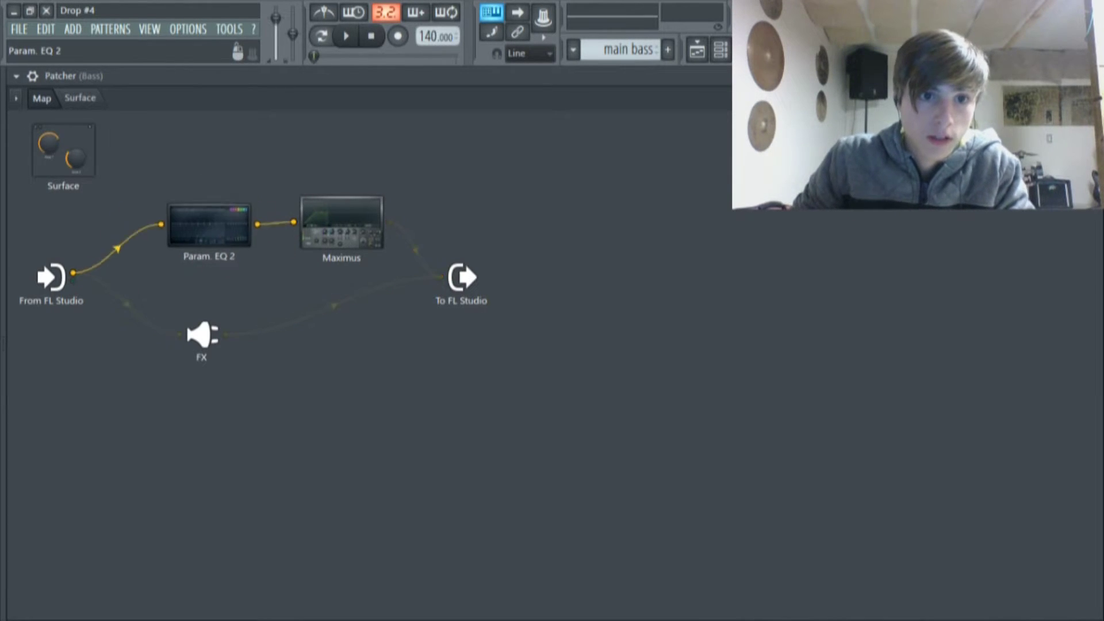
Step: Rearrange the Param. EQ 2, Maximus and FX modules in the Patcher map so the parallel chains stand clearly apart
drag(229, 253, 158, 181)
drag(335, 215, 348, 231)
drag(165, 182, 242, 244)
drag(205, 335, 261, 371)
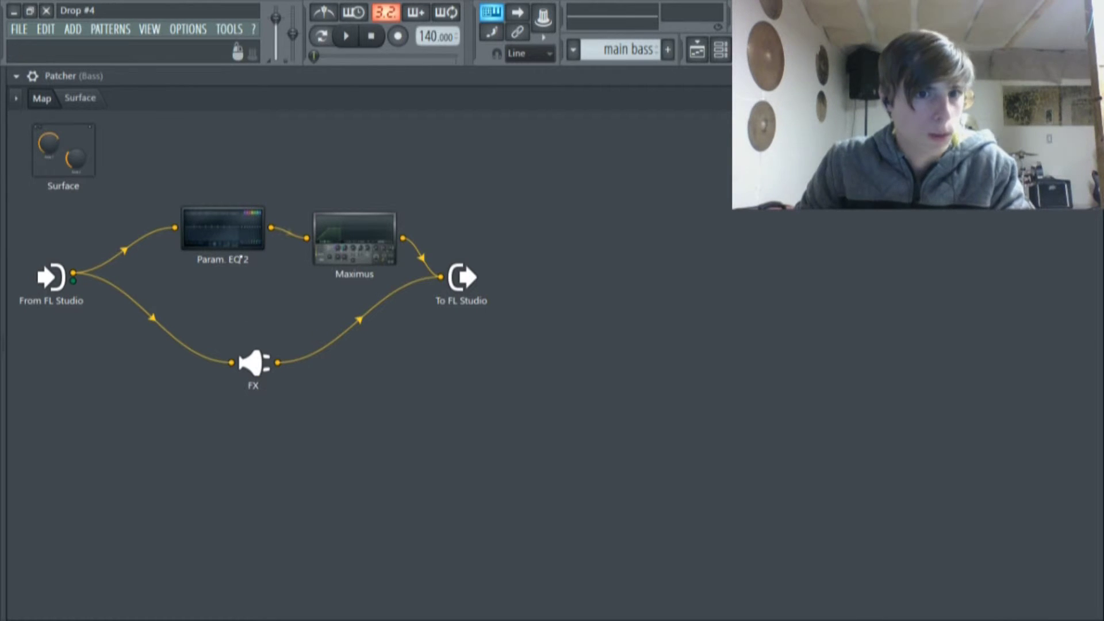
Step: Open the Patcher's Param. EQ 2, slightly lower bands 6 and 7, audition the note C1 and close the equalizer
double_click(249, 244)
drag(493, 385, 350, 225)
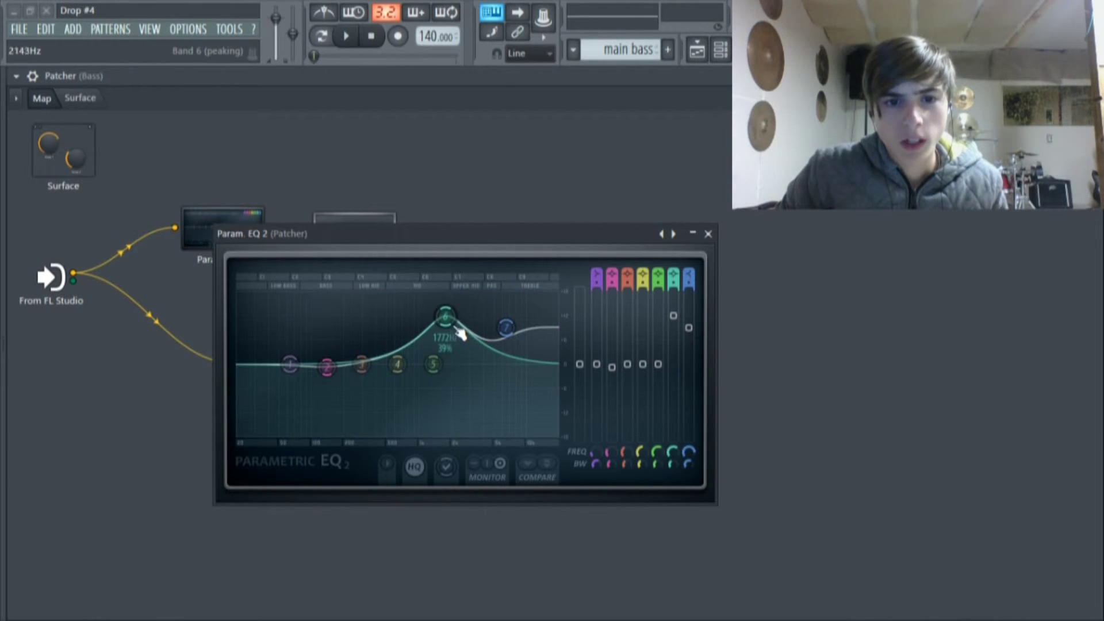
mouse_move(453, 321)
mouse_down()
mouse_move(460, 349)
mouse_move(516, 345)
mouse_move(516, 366)
mouse_move(469, 330)
mouse_up()
drag(515, 367, 512, 334)
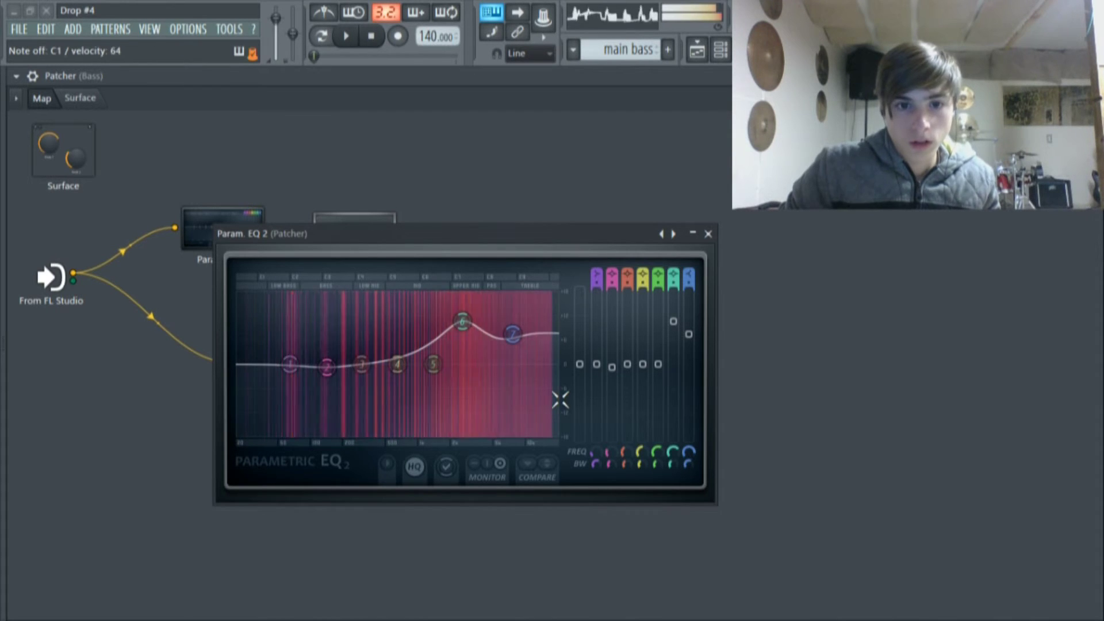
drag(635, 242, 715, 259)
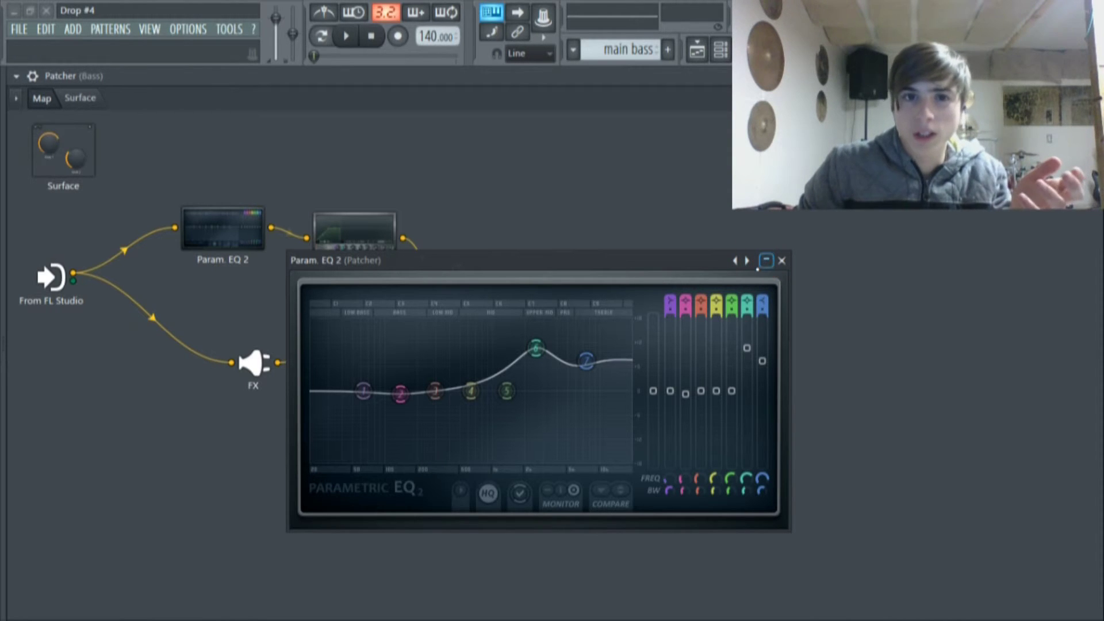
click(782, 260)
Step: Open the Patcher's Maximus, examine its Low, Mid and High band curves, and close it
click(338, 260)
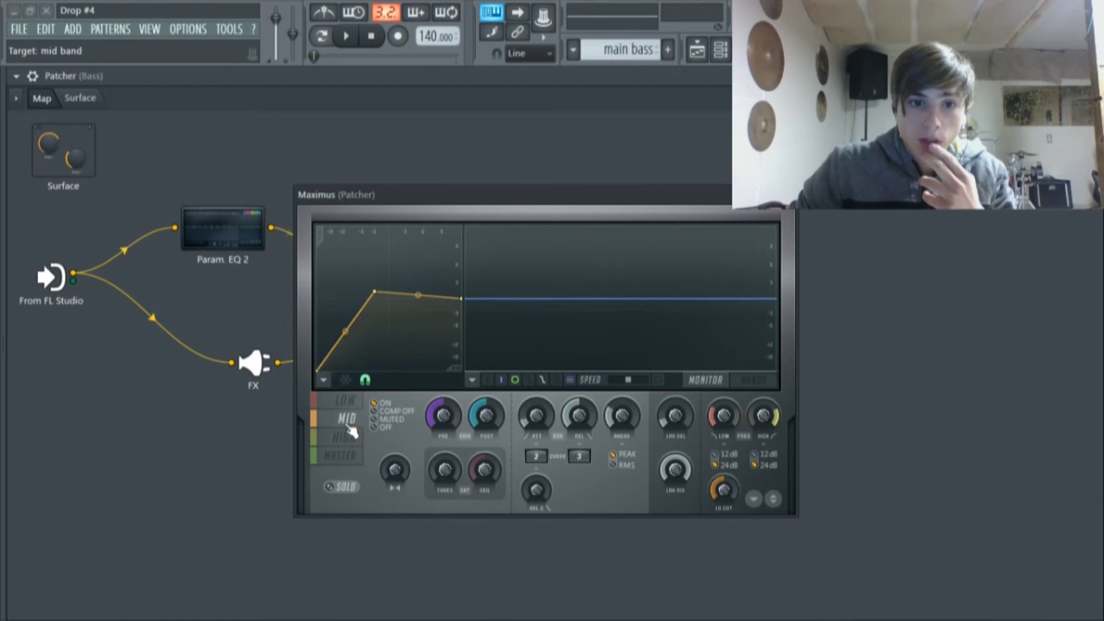
click(348, 400)
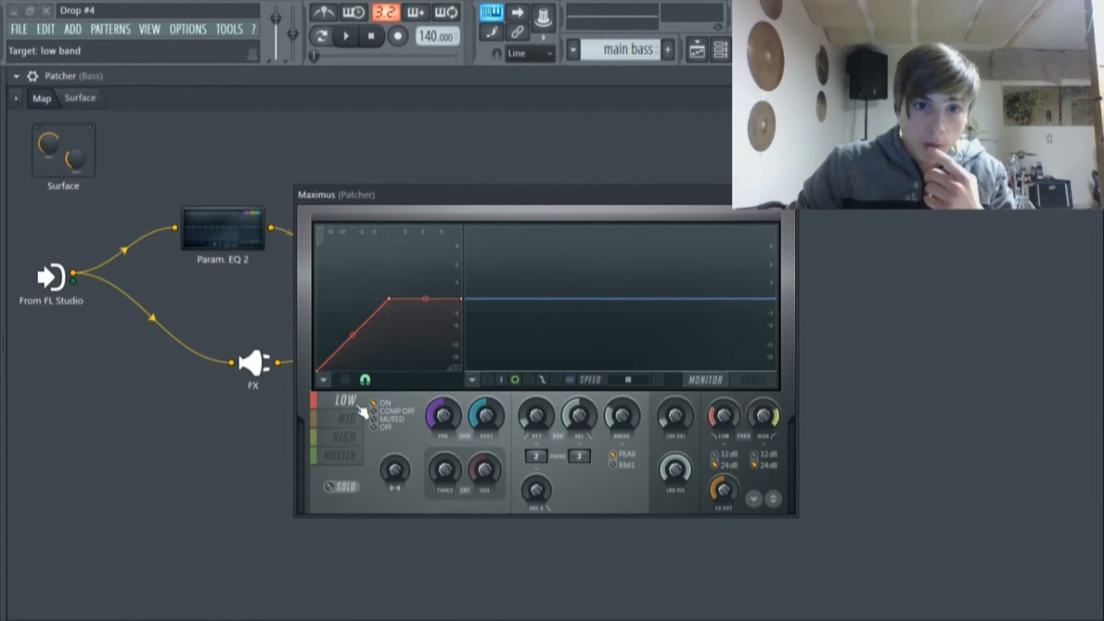
click(348, 419)
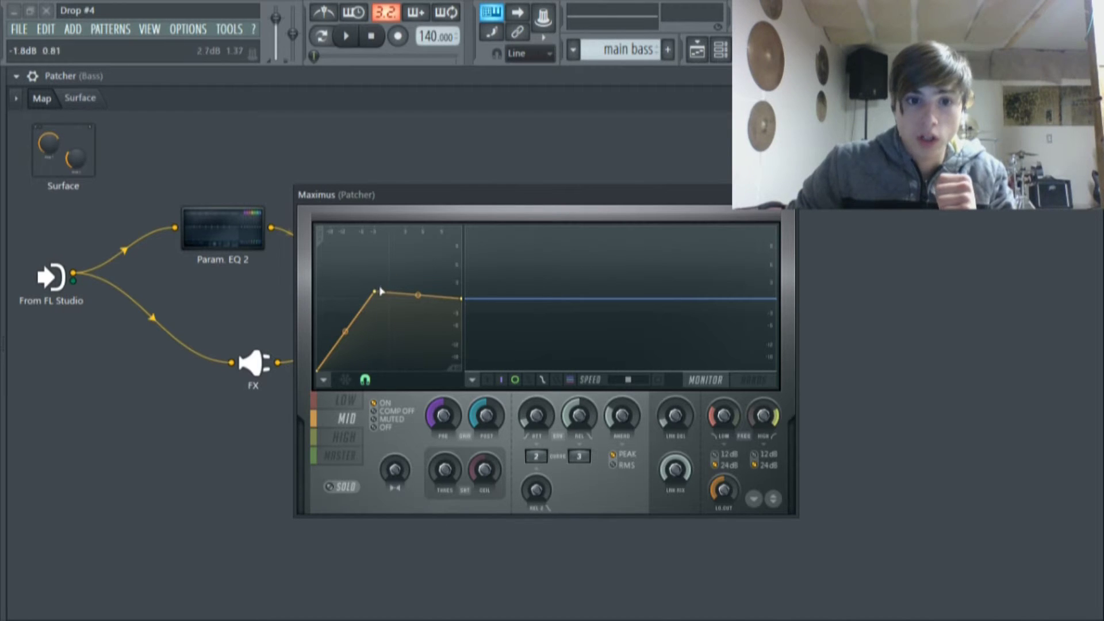
click(362, 436)
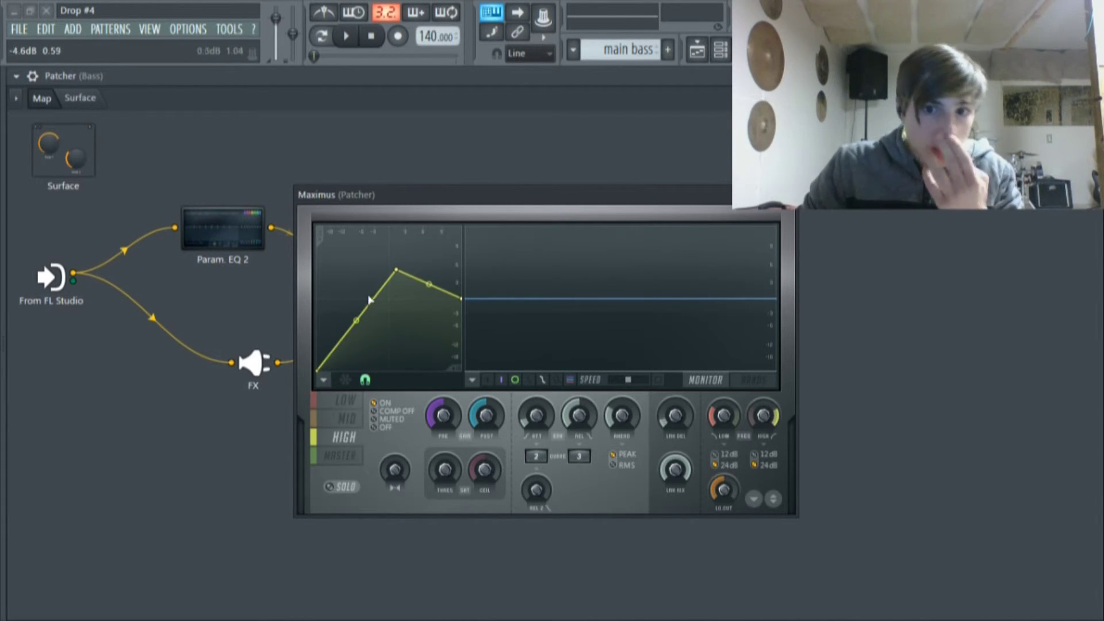
drag(492, 188, 509, 168)
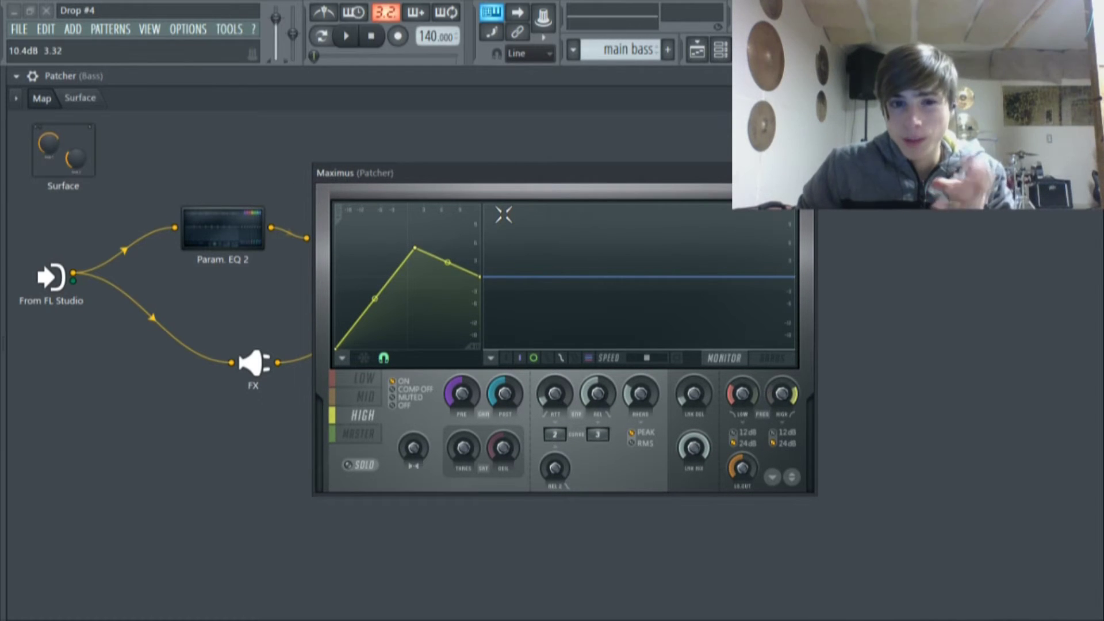
drag(549, 183, 592, 123)
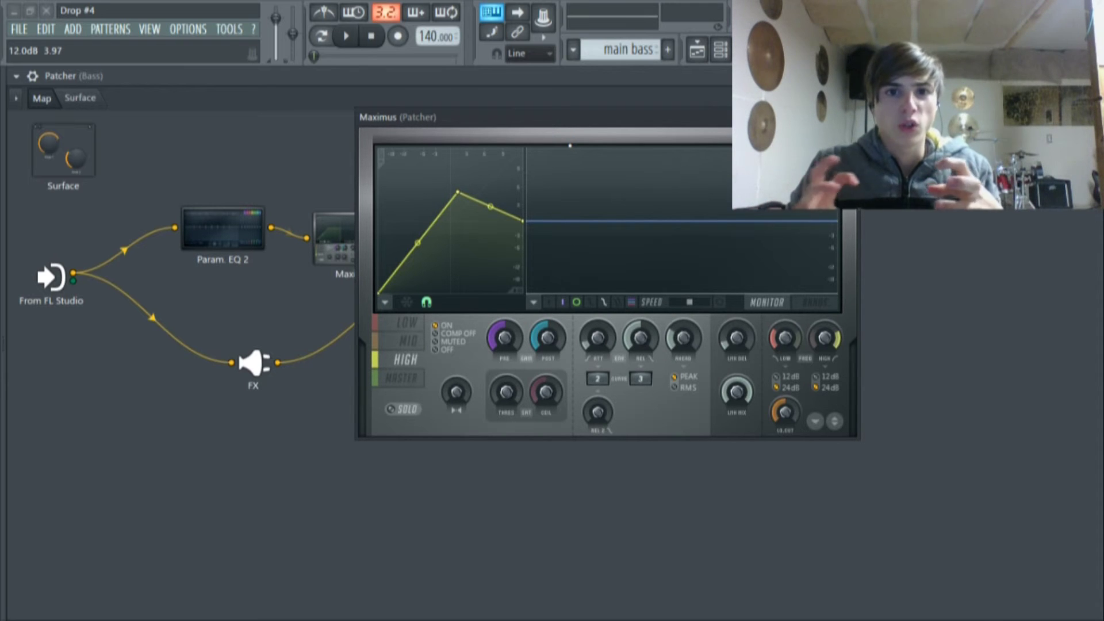
drag(576, 109, 497, 146)
click(771, 153)
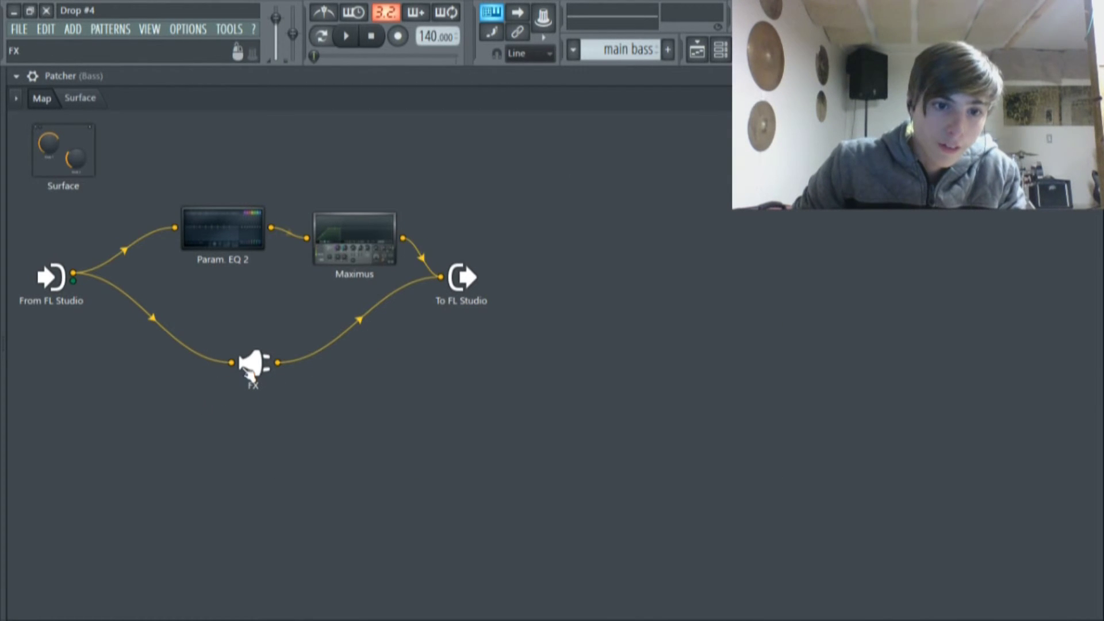
Step: Examine the FX module's Effector distortion settings with the note C1, close it and restore the Patcher window's size
click(250, 374)
drag(366, 361, 306, 176)
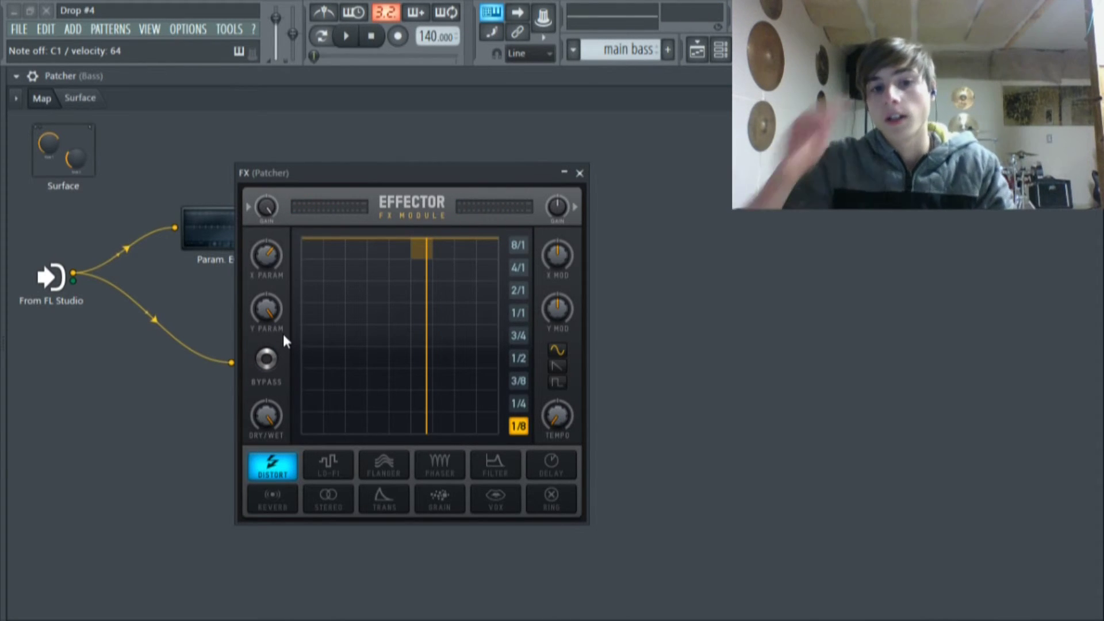
click(580, 172)
click(716, 76)
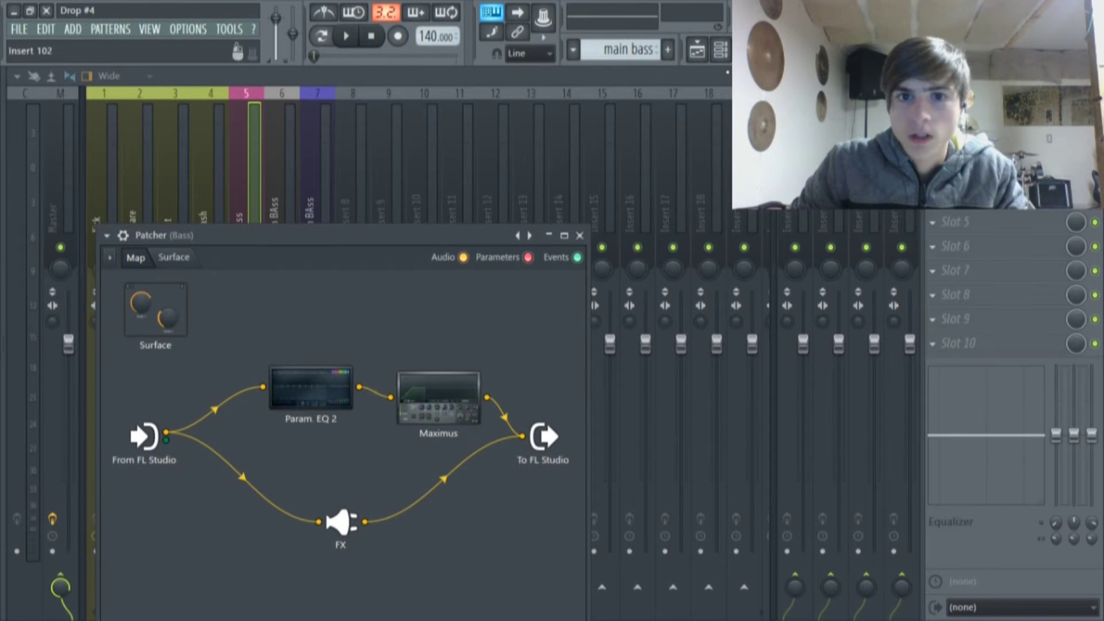
Step: Bring up the Bass channel's notes in the piano roll and briefly play the main bass pattern
click(720, 50)
click(379, 284)
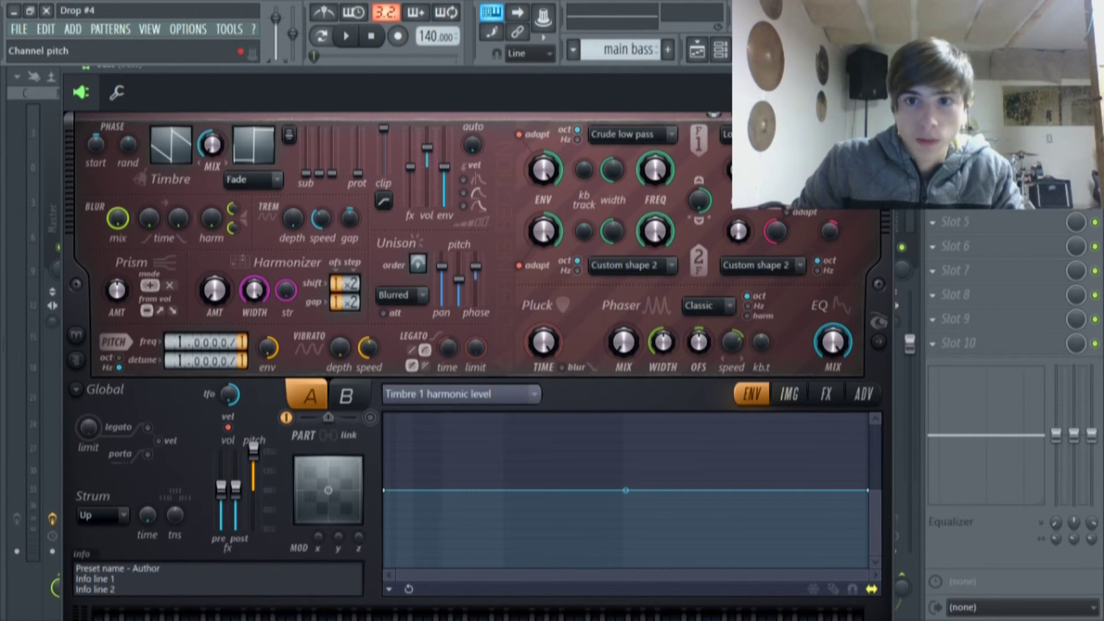
click(696, 50)
click(720, 50)
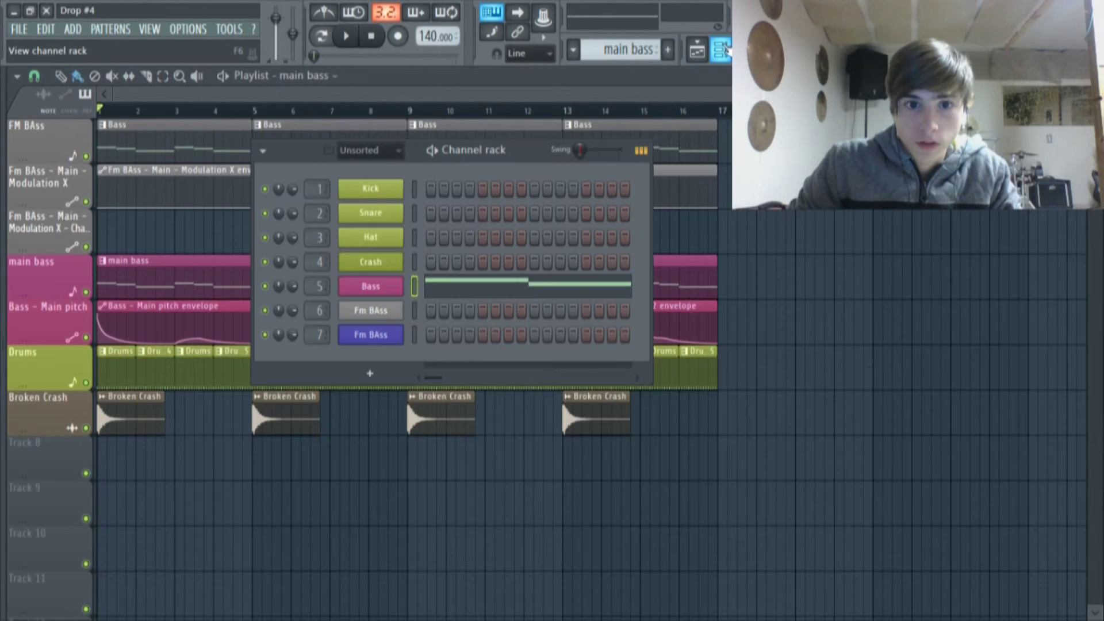
click(505, 294)
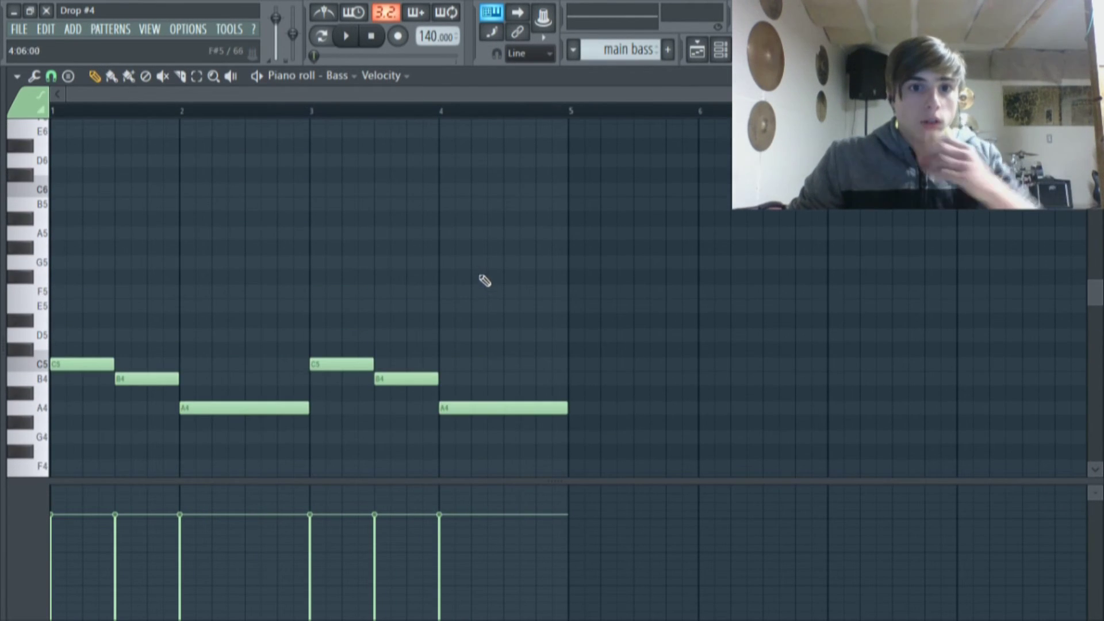
click(346, 36)
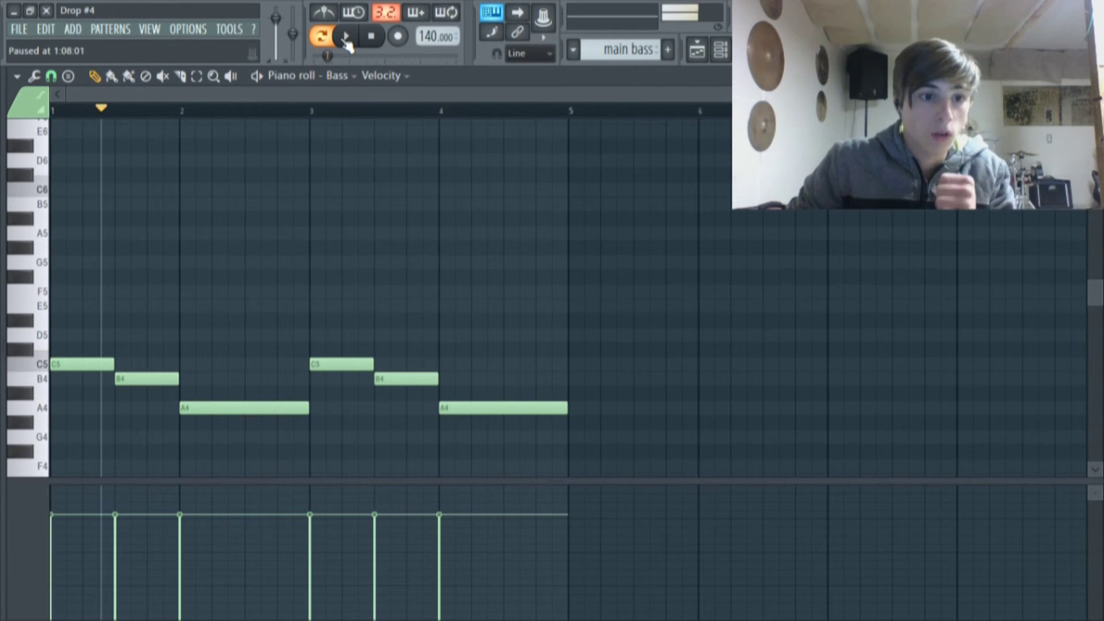
Step: Set the Bass synth's main pitch to -2400 cents and play the main bass pattern from the piano roll
click(722, 50)
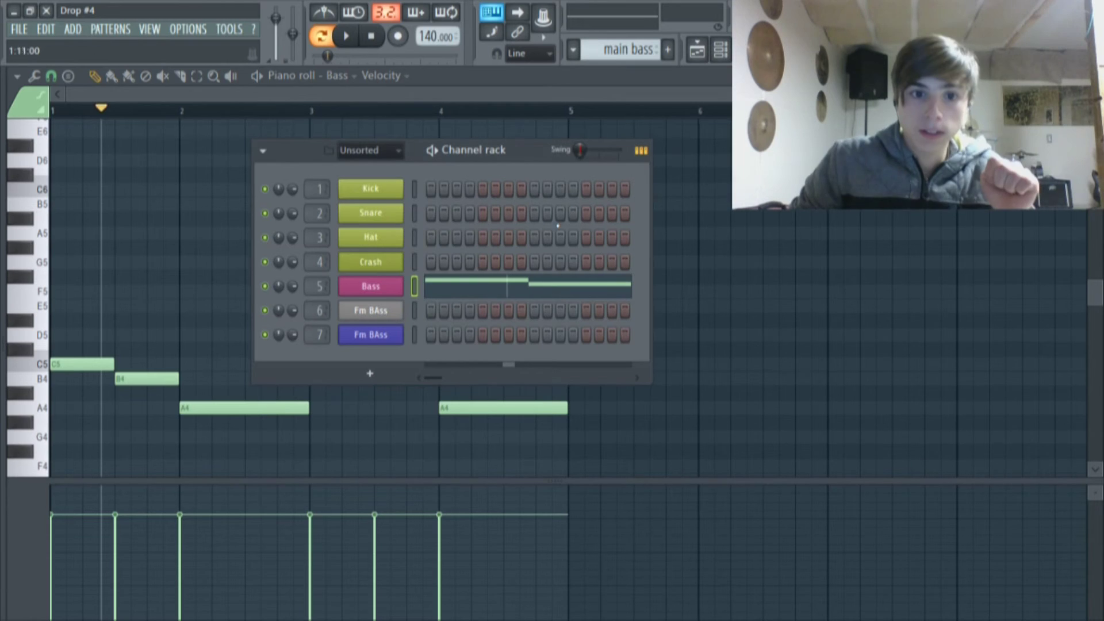
click(380, 289)
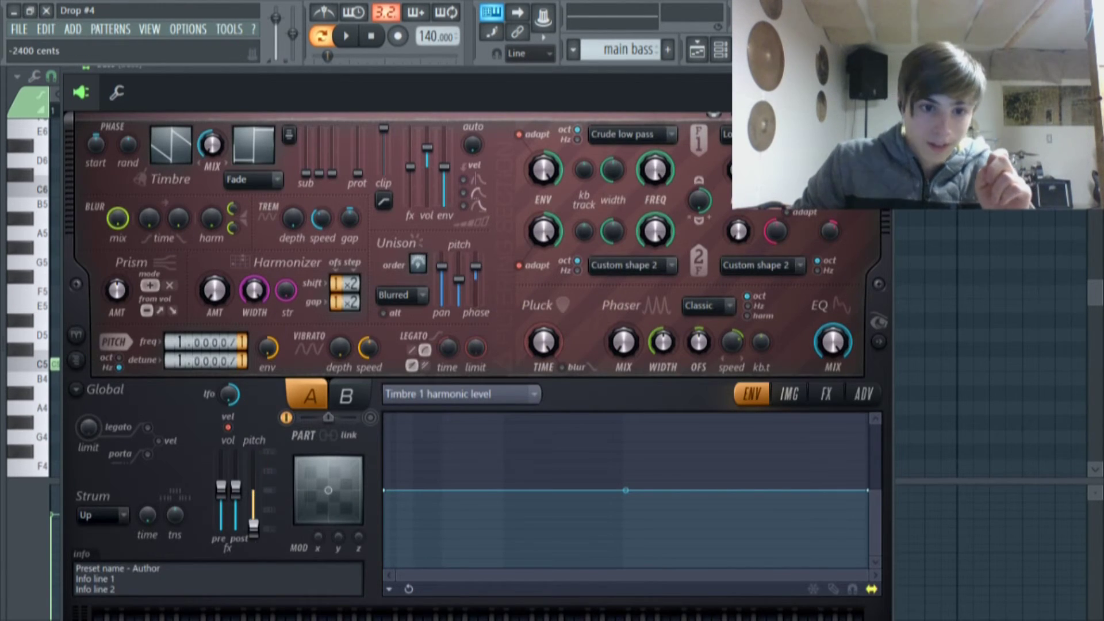
key(F7)
click(347, 36)
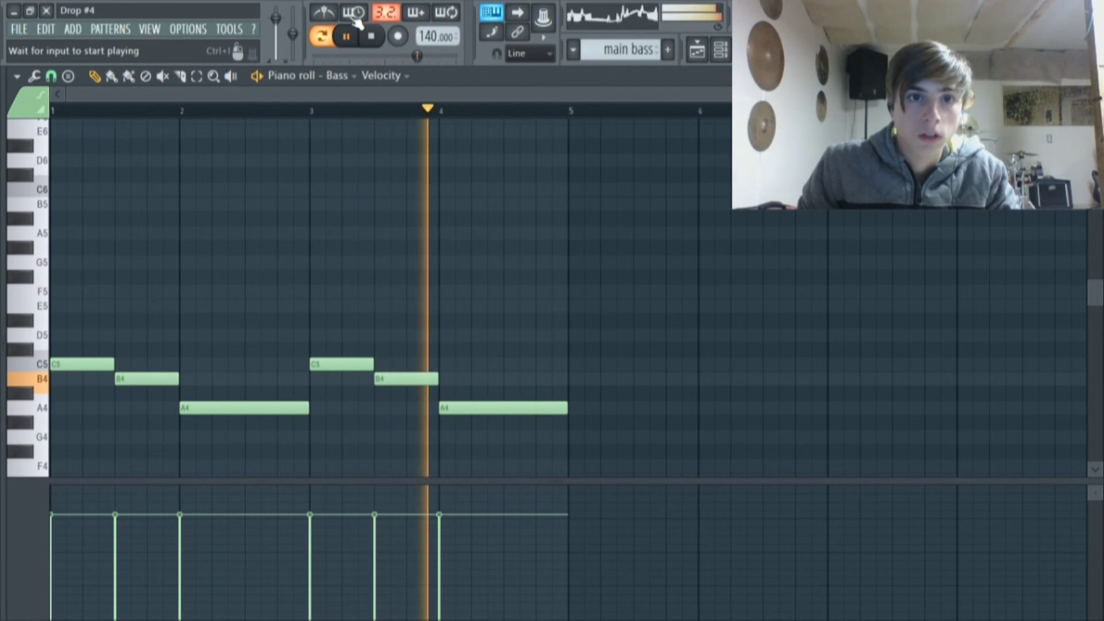
click(346, 36)
Step: Solo the main bass track in the playlist together with its Bass - Main pitch automation track
click(703, 57)
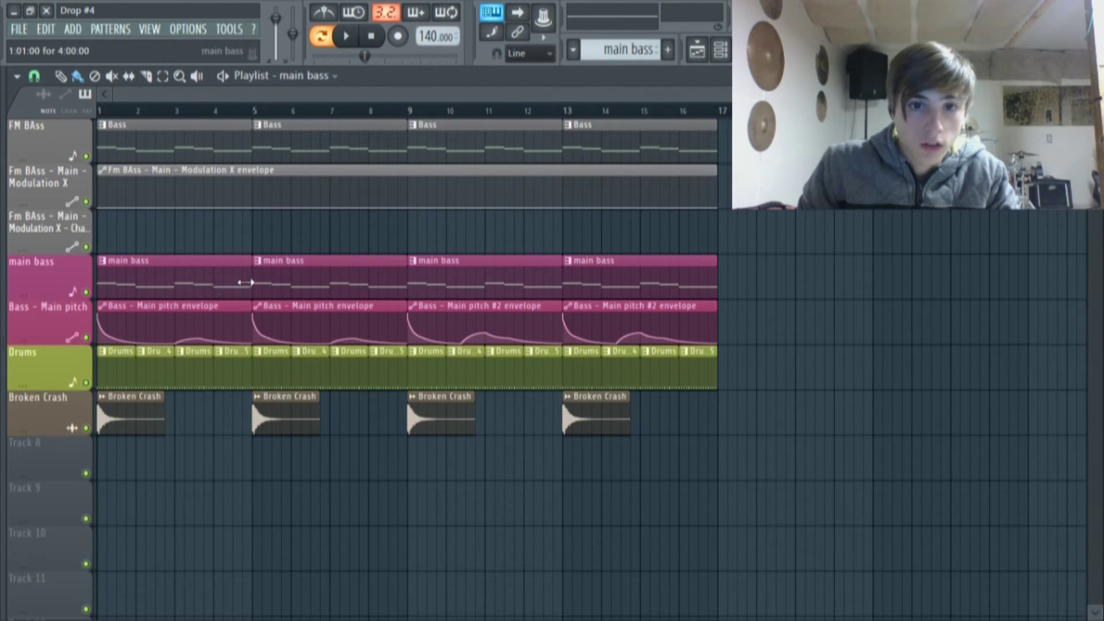
right_click(86, 383)
click(86, 293)
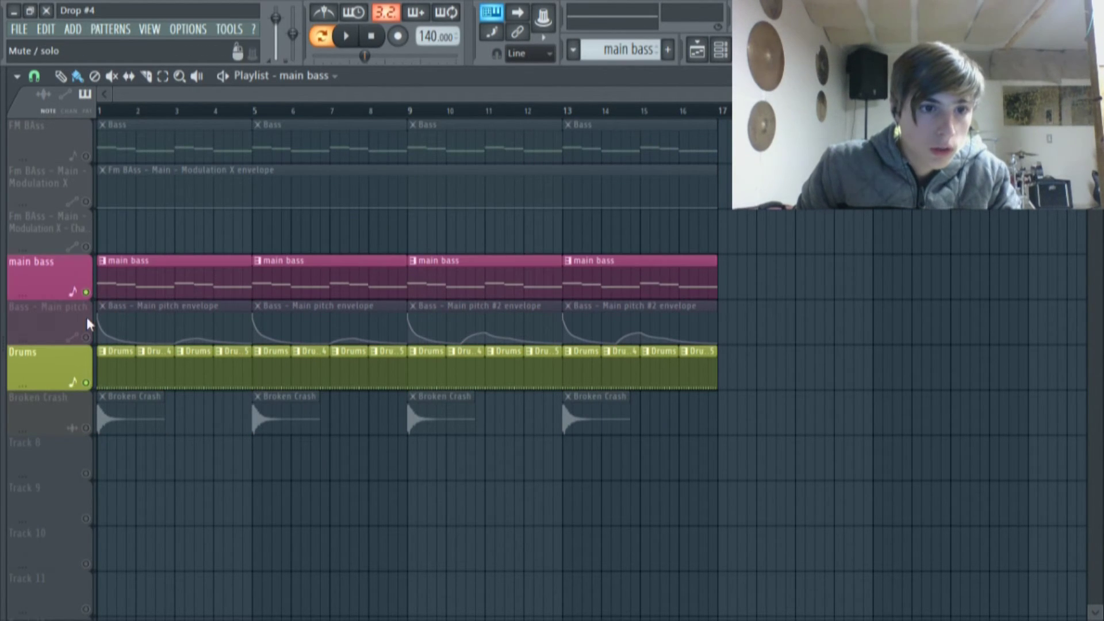
right_click(87, 292)
click(86, 338)
Step: Play the soloed bass tracks in song mode, first from the start and again from bar 9, and unmute all tracks
click(322, 37)
click(346, 36)
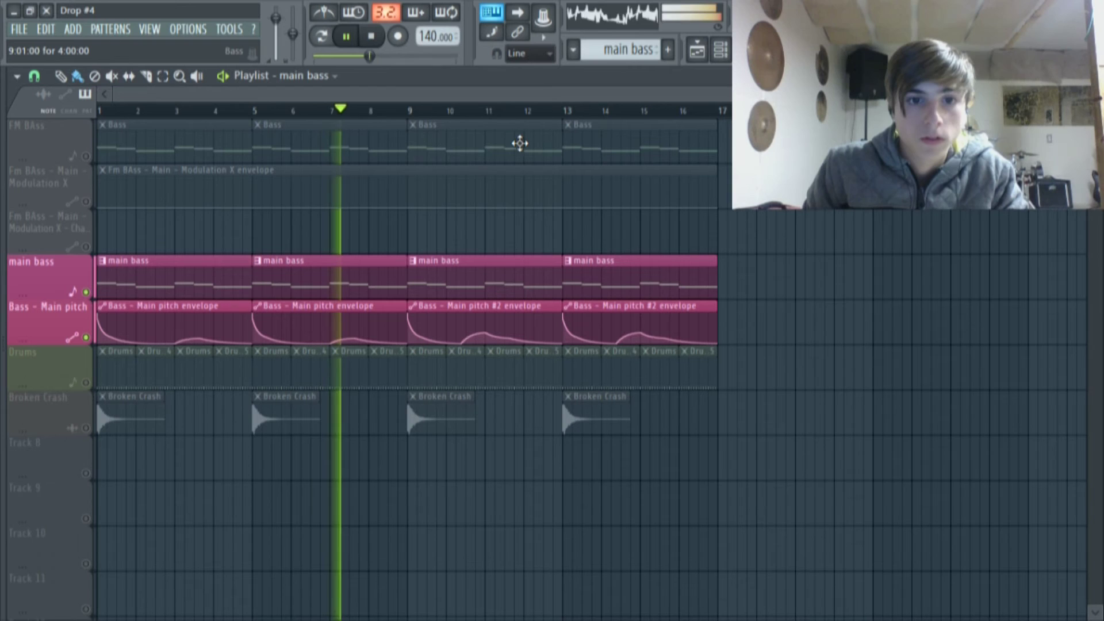
click(345, 36)
click(418, 110)
click(345, 36)
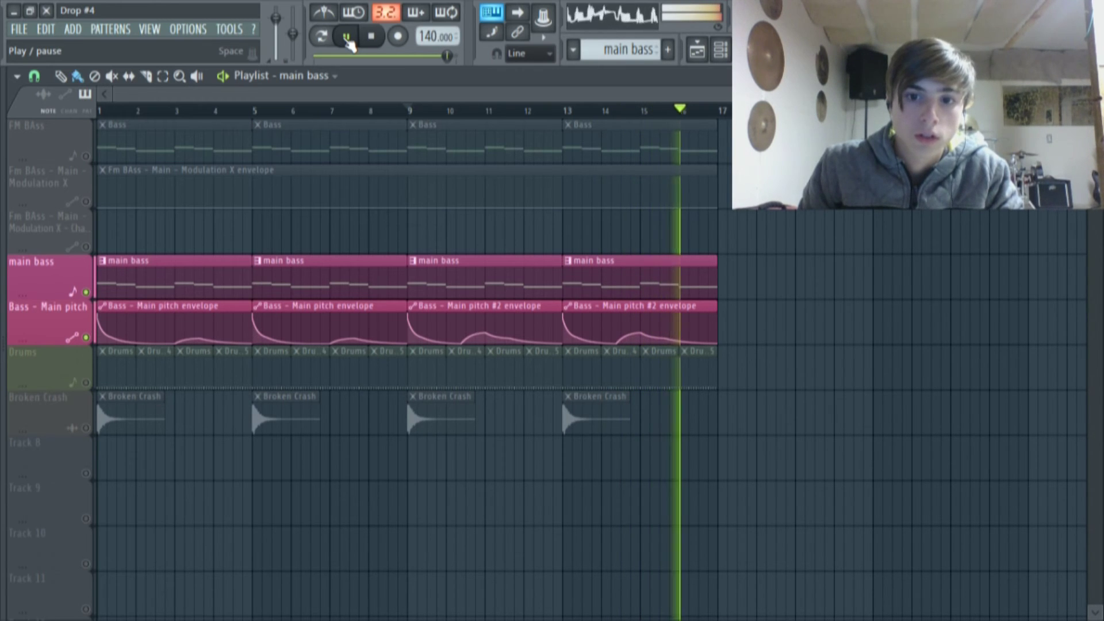
click(347, 38)
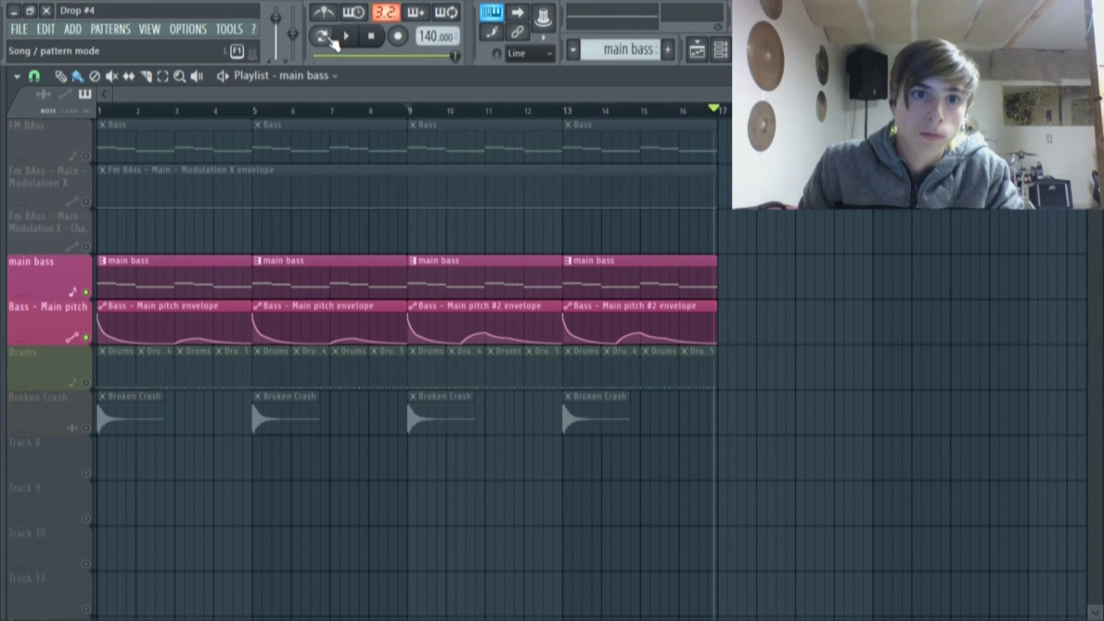
right_click(85, 293)
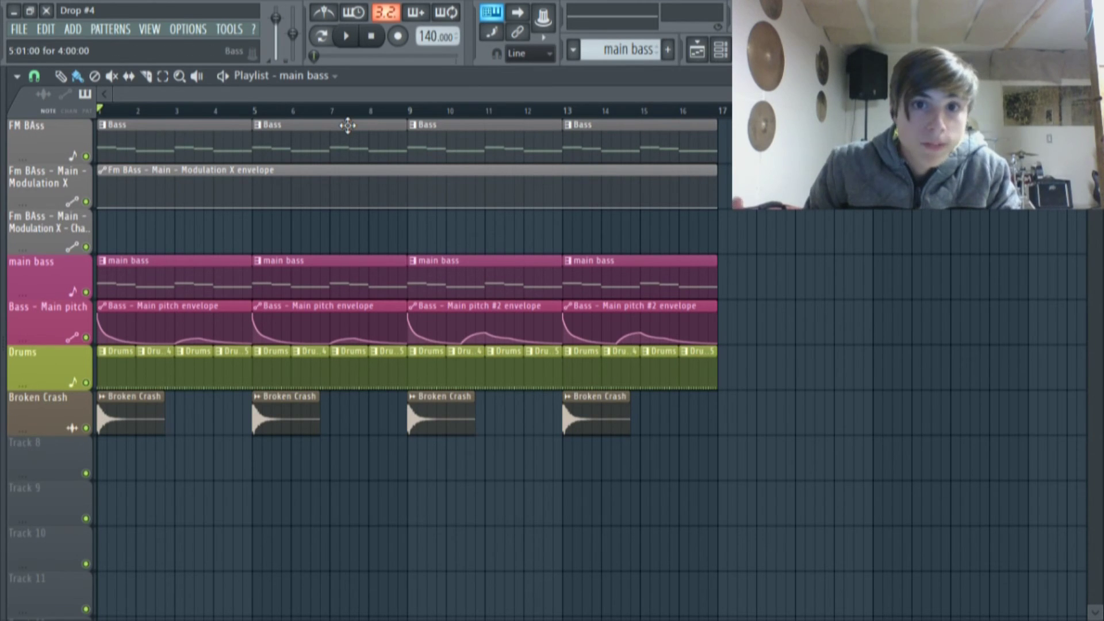